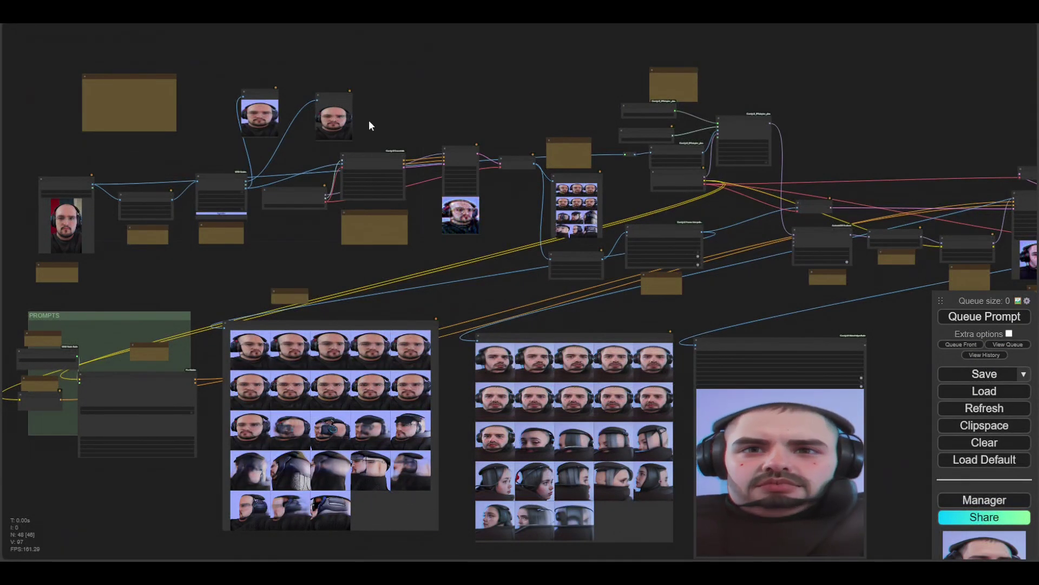
# Switch to the browser to view the Reddit post on the Stablezero123+AnimateDiff+IPadapter rotation workflow, and move its window aside.
pyautogui.hotkey('alt', 'Tab')
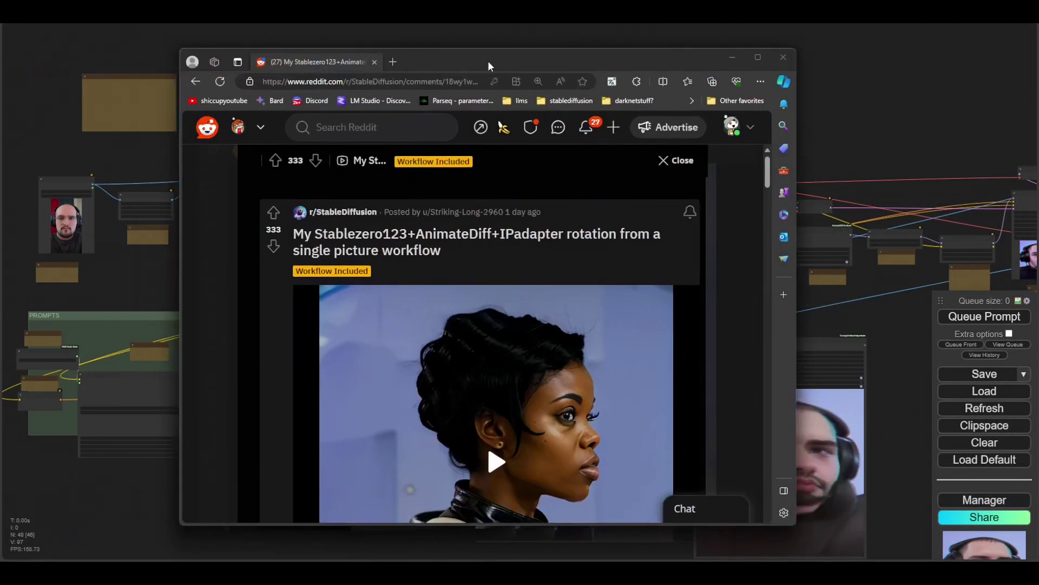
pyautogui.moveTo(488, 66); pyautogui.dragTo(510, 52)
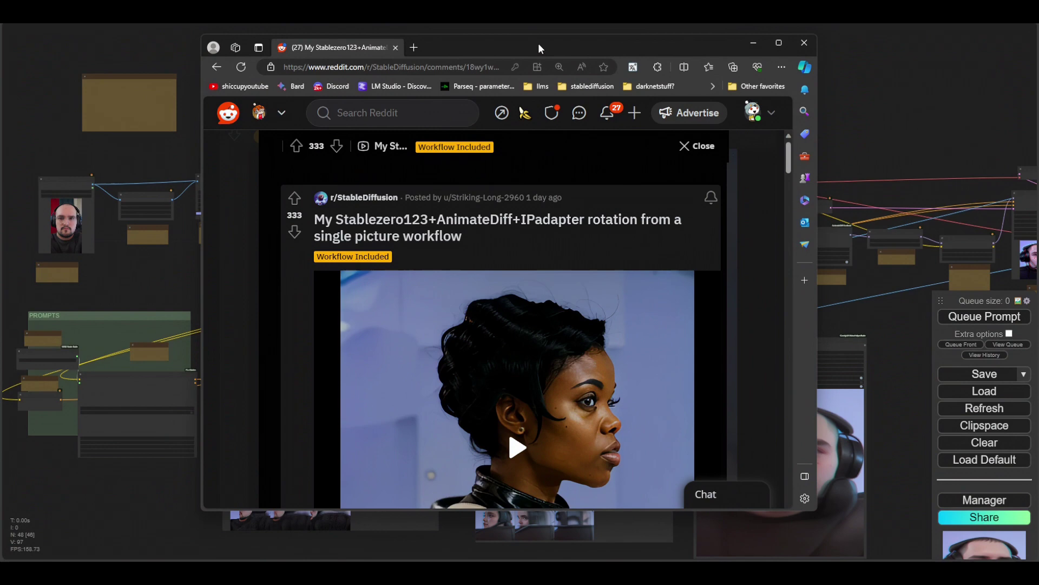
pyautogui.moveTo(539, 45); pyautogui.dragTo(0, 75)
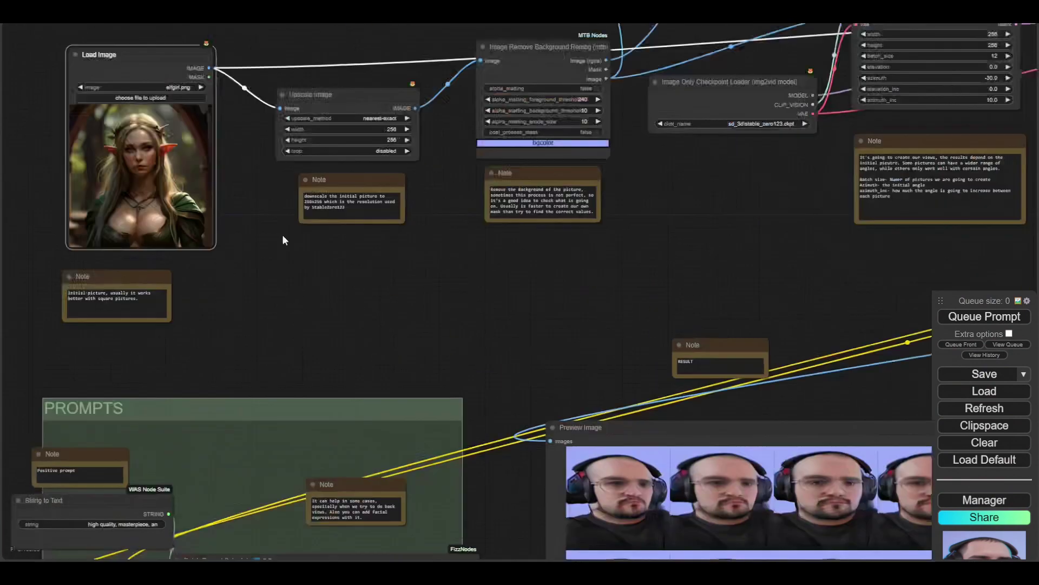
# Look over the node graph from the background removal stage across to the two preview image grids.
pyautogui.scroll(-4, 407, 268)
pyautogui.moveTo(405, 264); pyautogui.dragTo(197, 291)
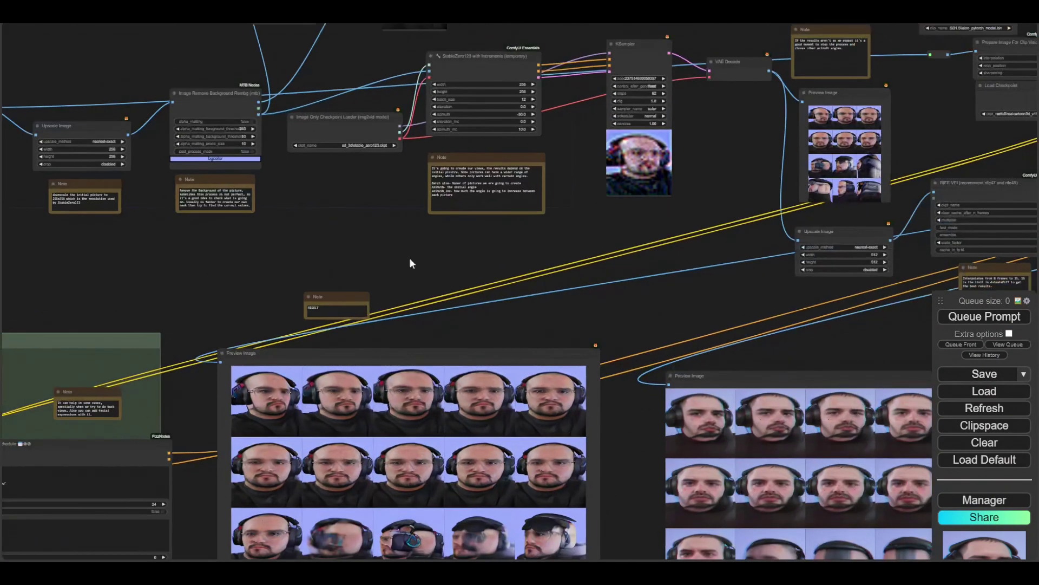
pyautogui.moveTo(467, 267); pyautogui.dragTo(165, 230)
pyautogui.moveTo(359, 281); pyautogui.dragTo(554, 184)
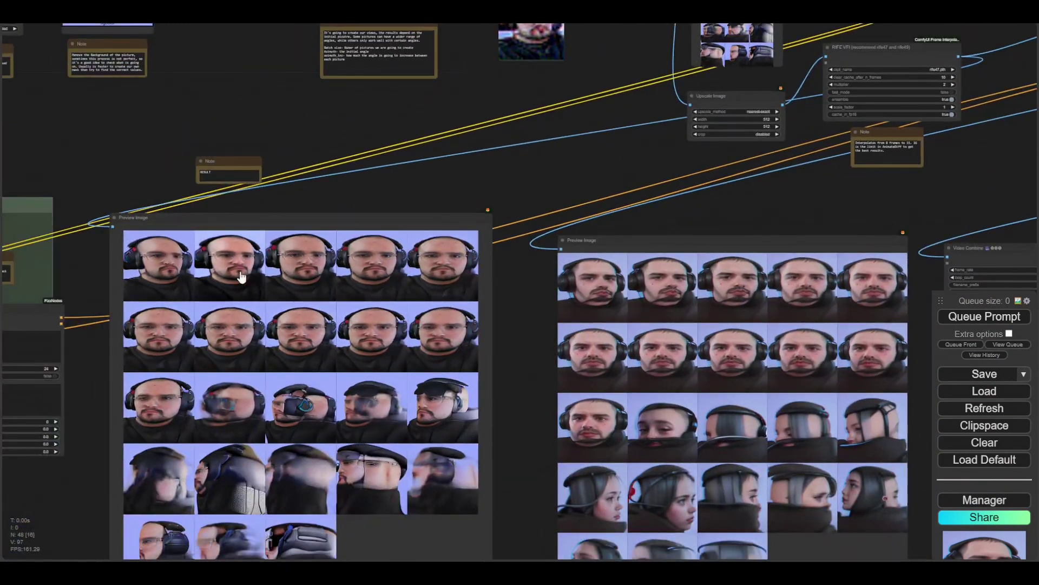
pyautogui.moveTo(487, 176); pyautogui.dragTo(77, 50)
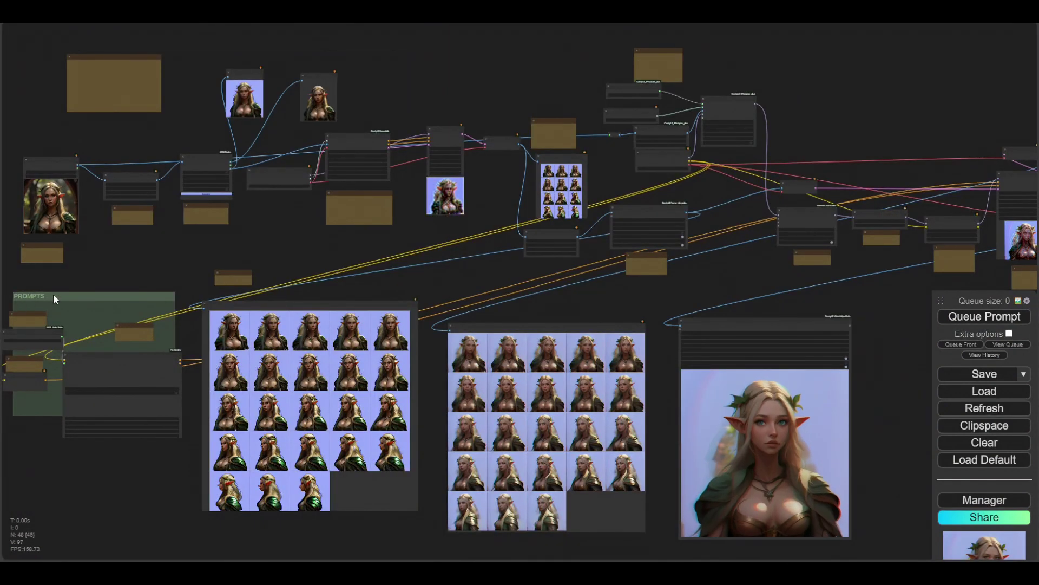
# Examine the Load Image, Upscale Image and Image Remove Background nodes with their two preview images.
pyautogui.scroll(5, 139, 262)
pyautogui.moveTo(138, 262); pyautogui.dragTo(301, 298)
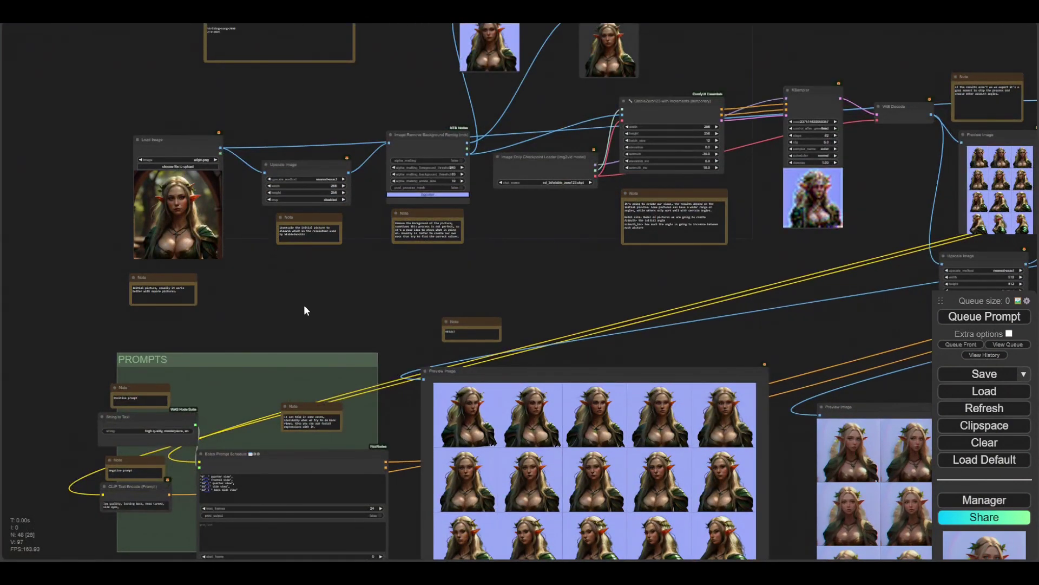
pyautogui.moveTo(327, 313); pyautogui.dragTo(457, 415)
pyautogui.scroll(5, 359, 328)
pyautogui.moveTo(408, 392); pyautogui.dragTo(122, 447)
pyautogui.moveTo(441, 439); pyautogui.dragTo(547, 484)
pyautogui.moveTo(385, 189); pyautogui.dragTo(108, 268)
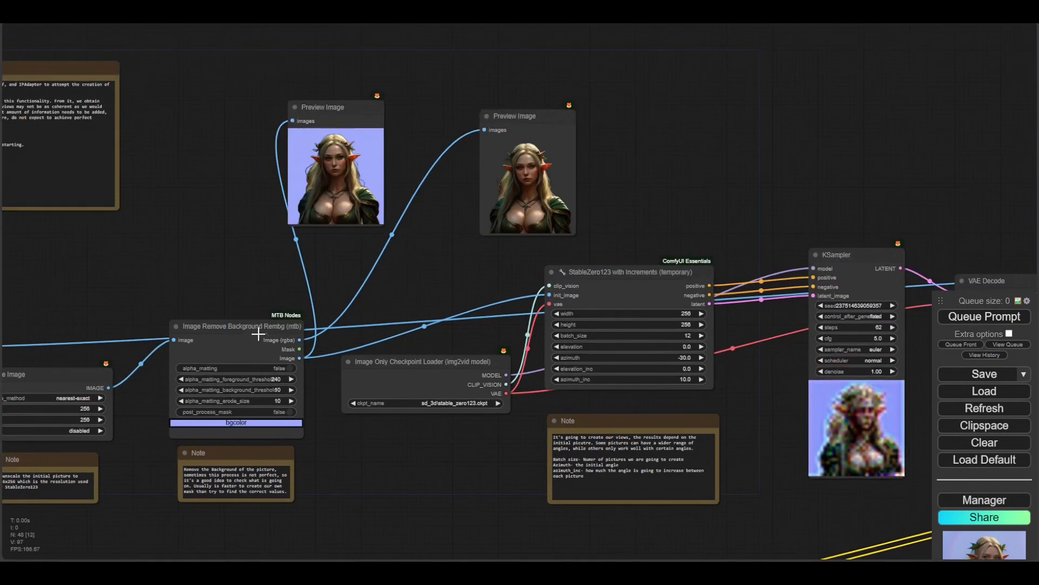
# Review the StableZero123 with Increments, KSampler and VAE Decode nodes, their notes and the preview of generated views.
pyautogui.moveTo(248, 280); pyautogui.dragTo(41, 154)
pyautogui.moveTo(251, 386); pyautogui.dragTo(156, 433)
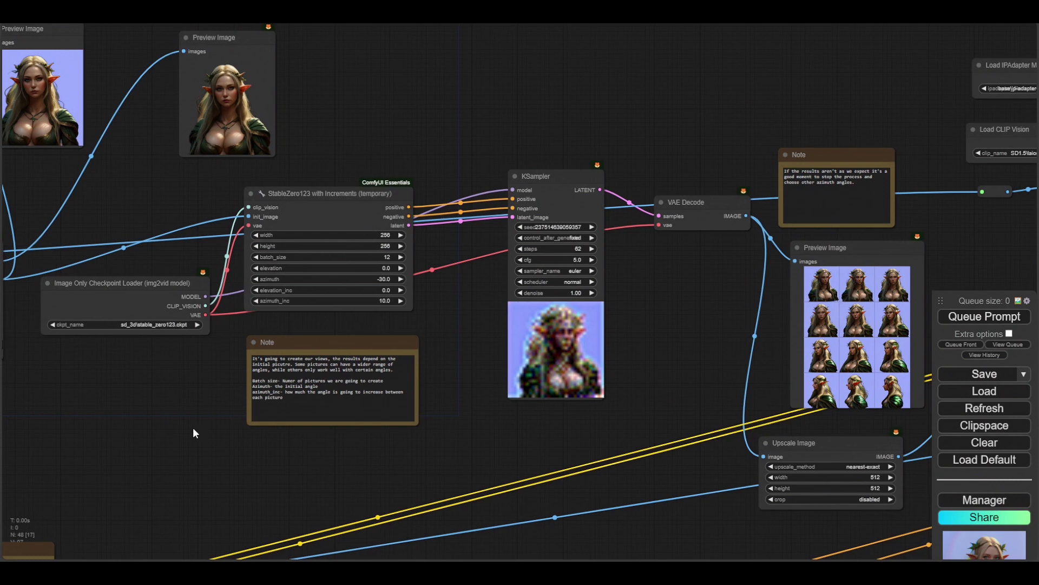
pyautogui.moveTo(444, 427); pyautogui.dragTo(325, 414)
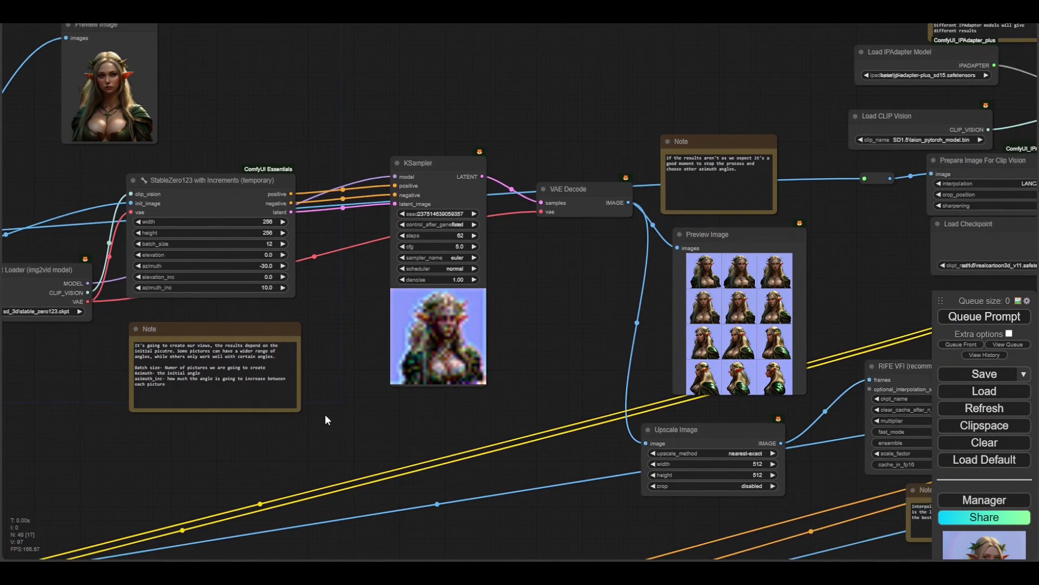
pyautogui.moveTo(332, 348); pyautogui.dragTo(347, 378)
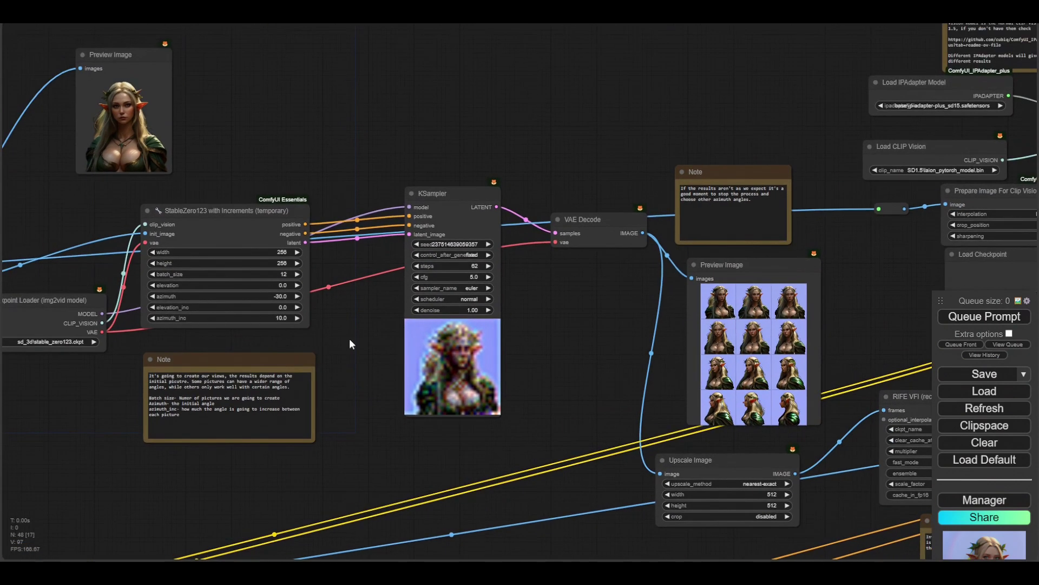
pyautogui.moveTo(350, 340); pyautogui.dragTo(325, 336)
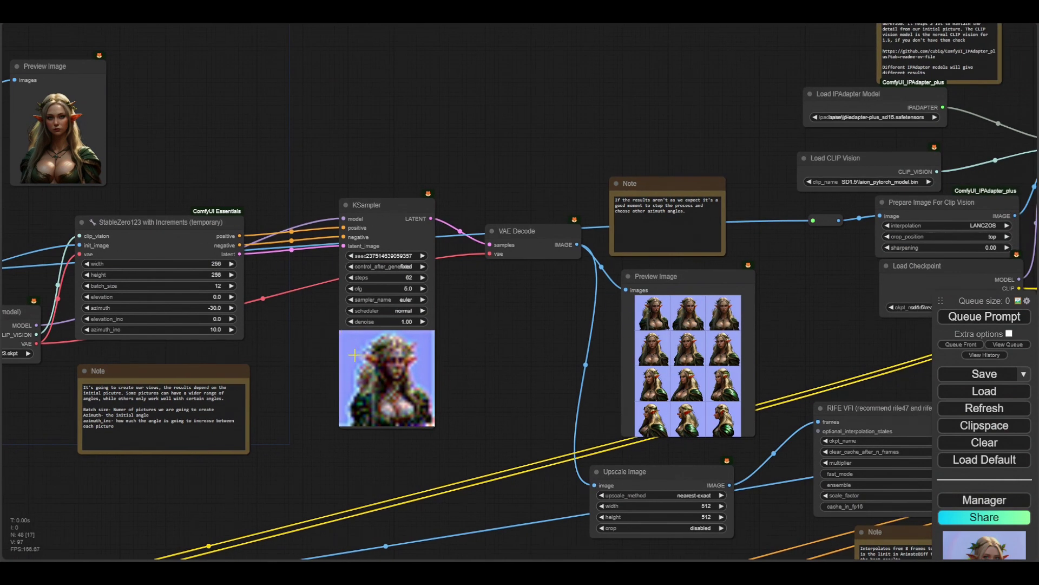
pyautogui.moveTo(326, 211); pyautogui.dragTo(288, 206)
pyautogui.moveTo(337, 240); pyautogui.dragTo(212, 238)
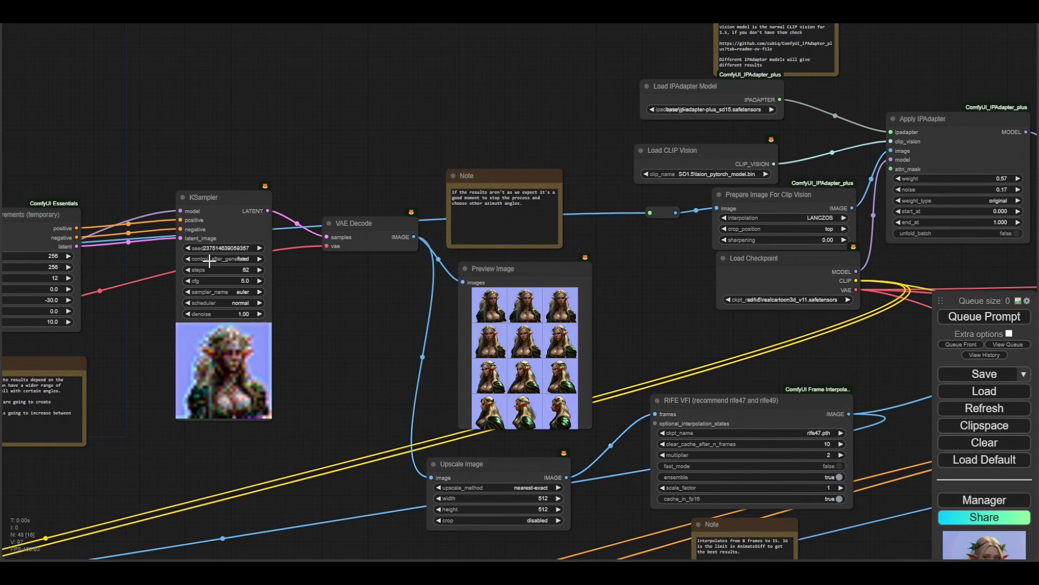
pyautogui.moveTo(348, 346); pyautogui.dragTo(220, 329)
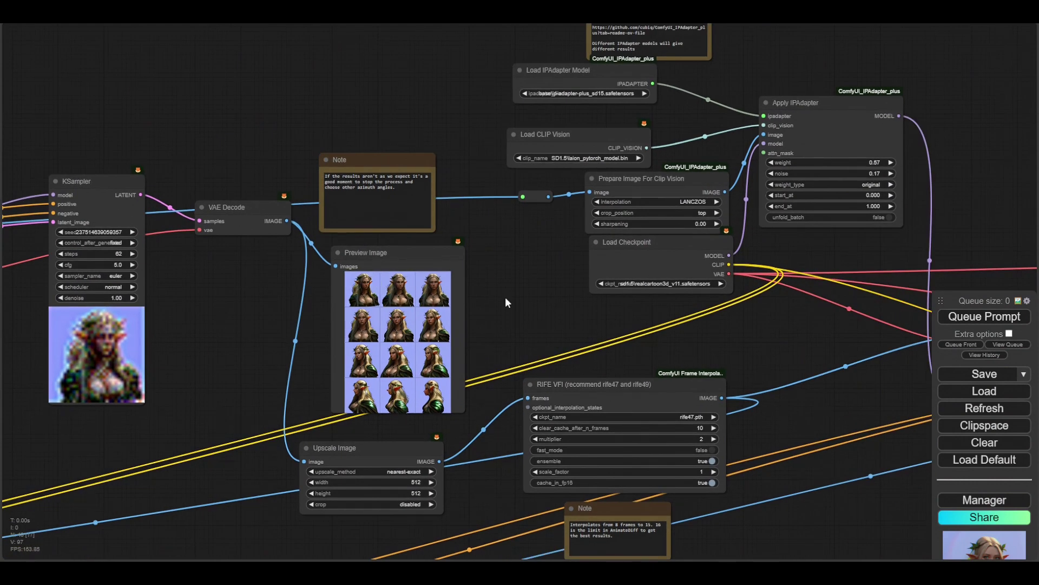
# Examine the RIFE VFI interpolation stage, the first result grid, and the Batch Prompt Schedule in the PROMPTS group.
pyautogui.scroll(-2, 505, 308)
pyautogui.moveTo(439, 414); pyautogui.dragTo(375, 312)
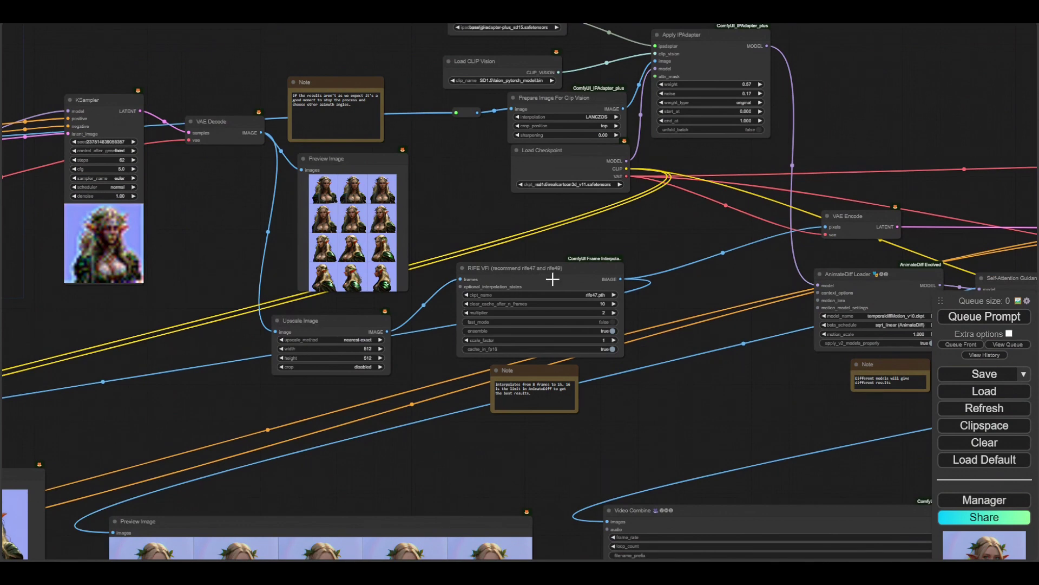
pyautogui.scroll(-5, 260, 405)
pyautogui.moveTo(213, 404); pyautogui.dragTo(589, 267)
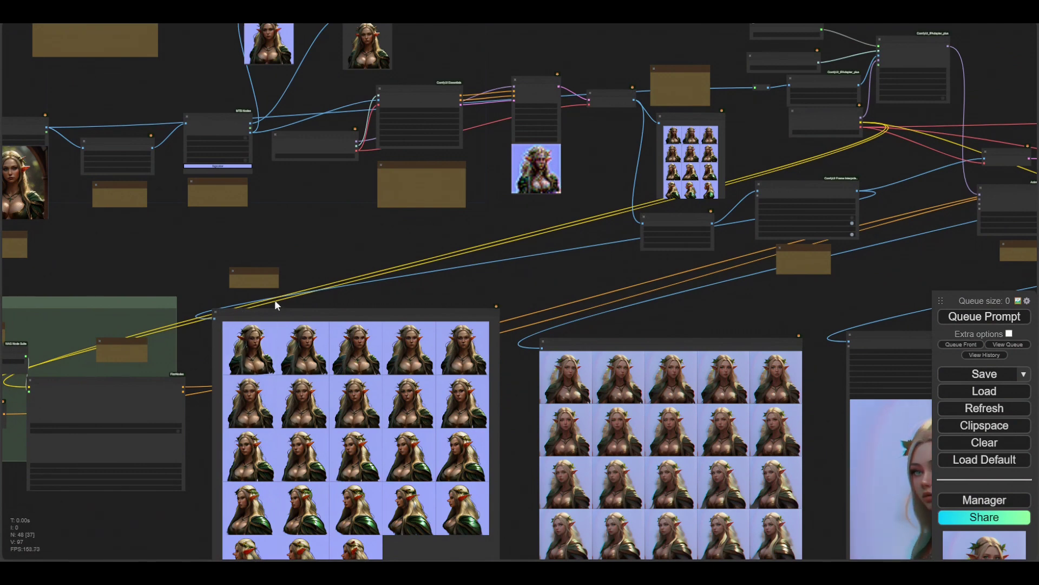
pyautogui.click(286, 316)
pyautogui.moveTo(458, 297); pyautogui.dragTo(556, 221)
pyautogui.scroll(6, 304, 435)
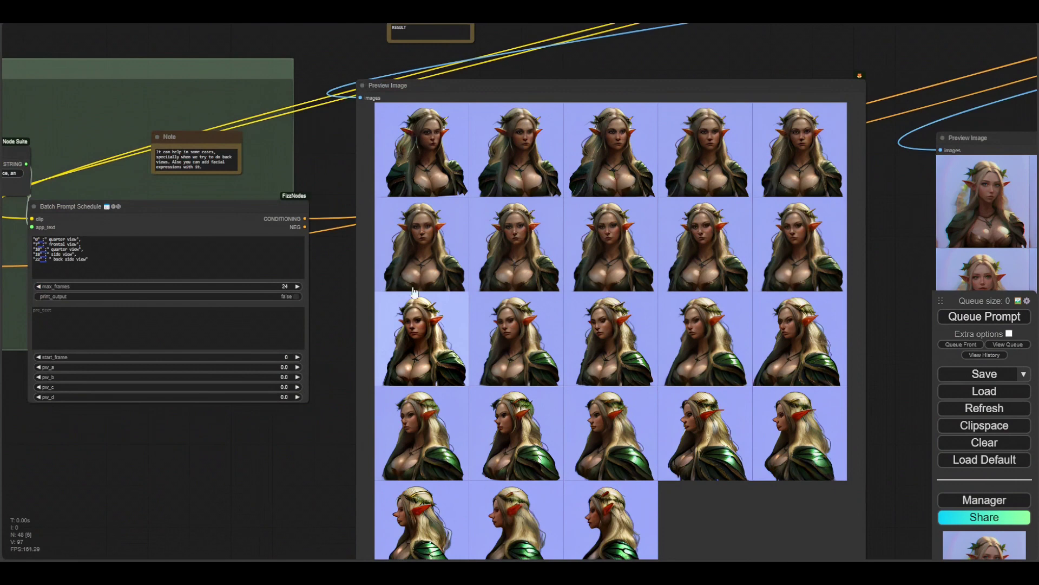
pyautogui.moveTo(327, 288); pyautogui.dragTo(345, 299)
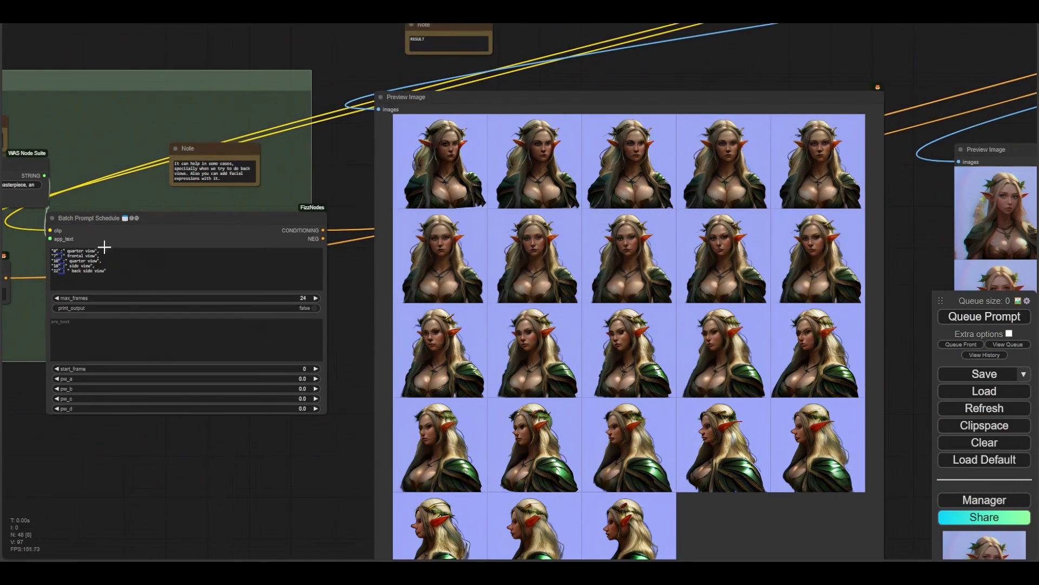
pyautogui.moveTo(105, 248); pyautogui.dragTo(236, 324)
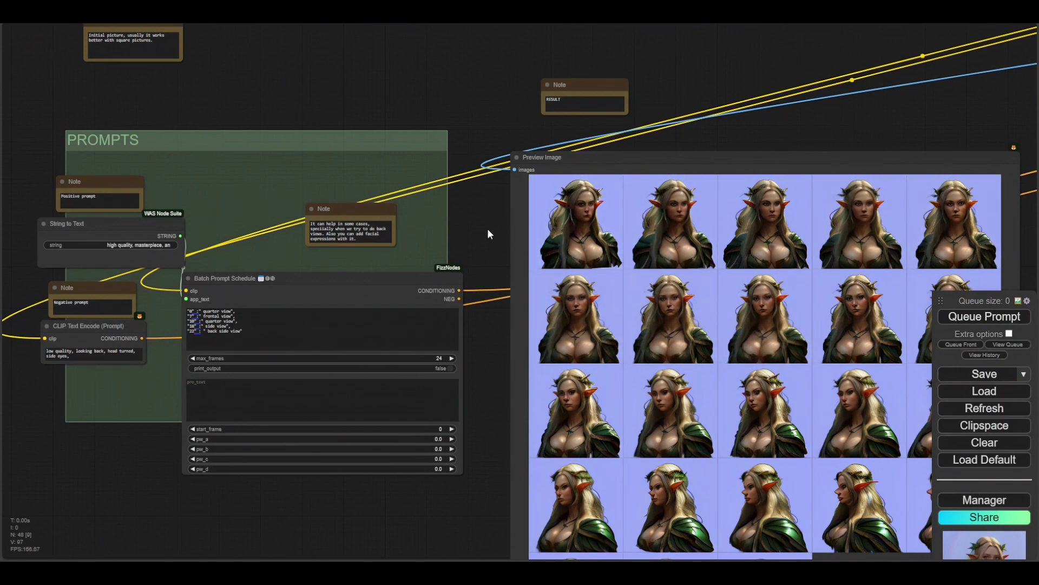
pyautogui.moveTo(489, 234); pyautogui.dragTo(469, 184)
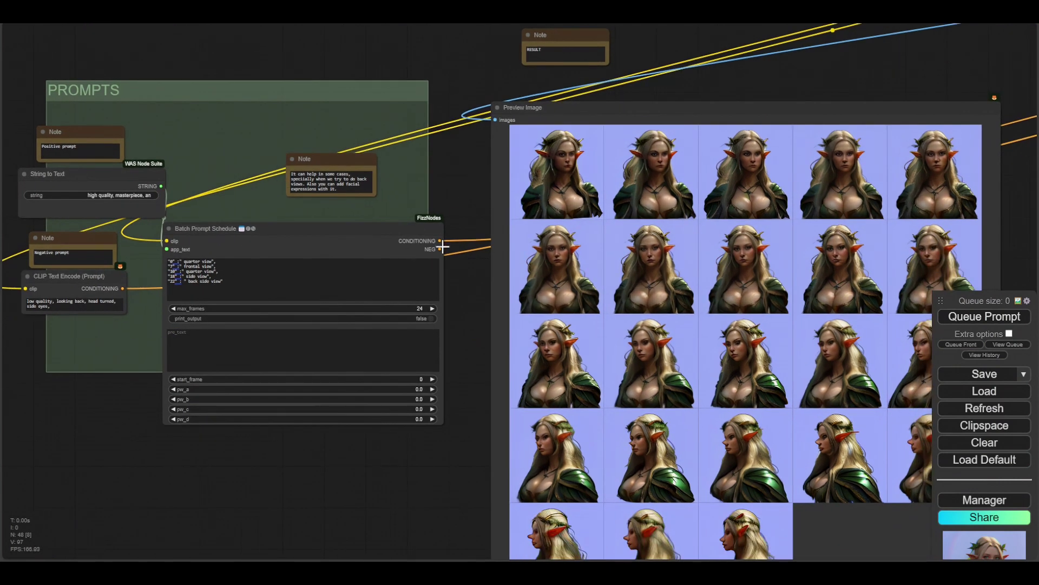
# Append "hyper realistic" to the positive prompt in the String to Text node.
pyautogui.click(107, 194)
pyautogui.click(219, 195)
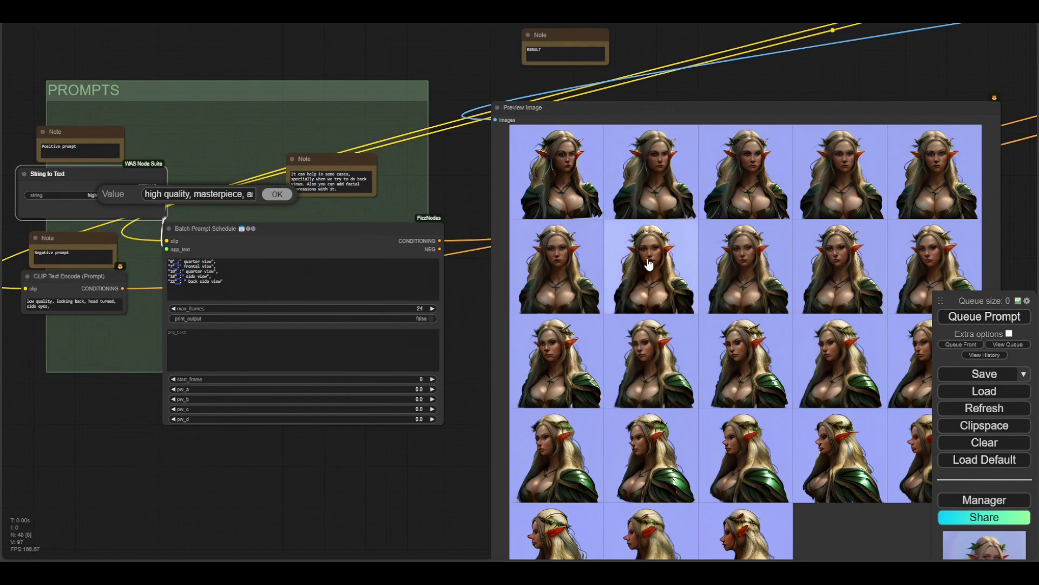
pyautogui.scroll(-1, 465, 184)
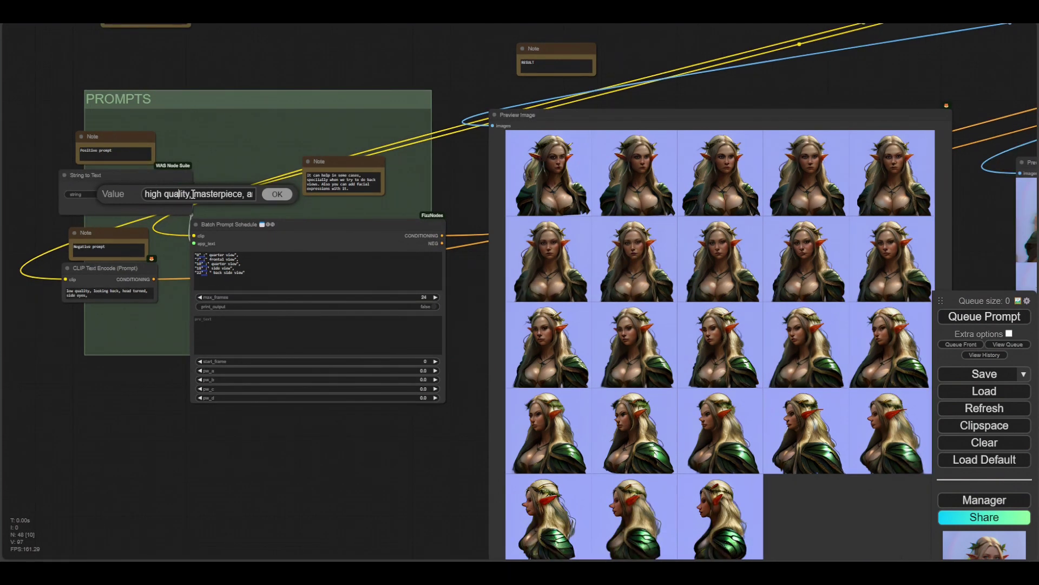
pyautogui.moveTo(193, 193); pyautogui.dragTo(389, 209)
pyautogui.click(216, 194)
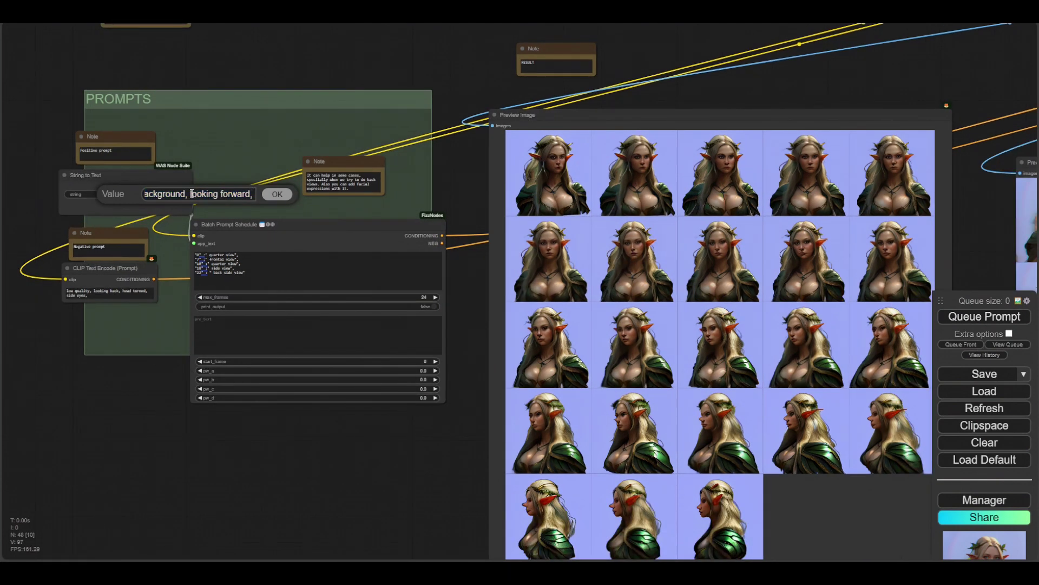
pyautogui.write('h')
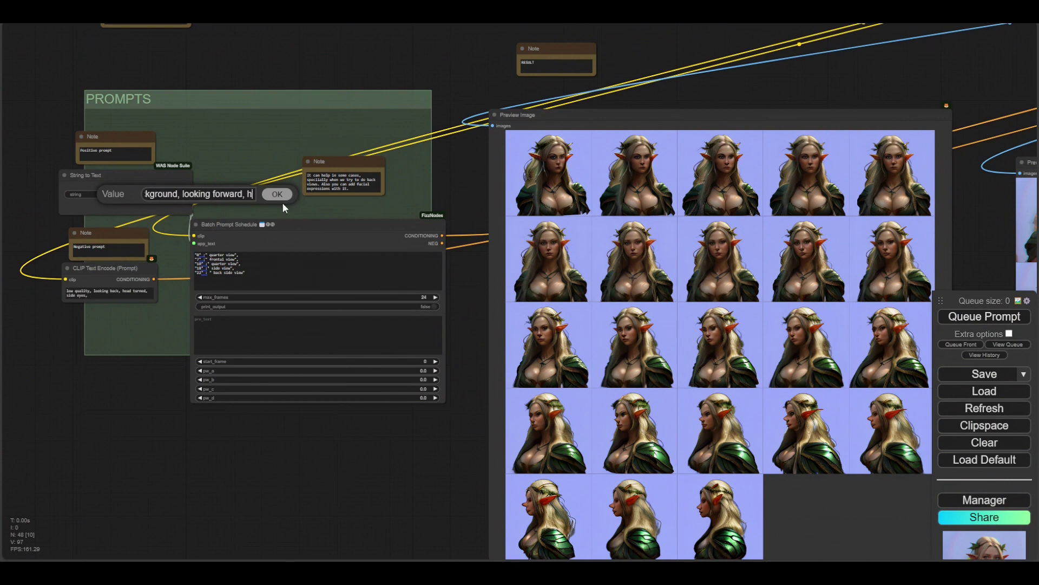
pyautogui.write('yperrealistic,')
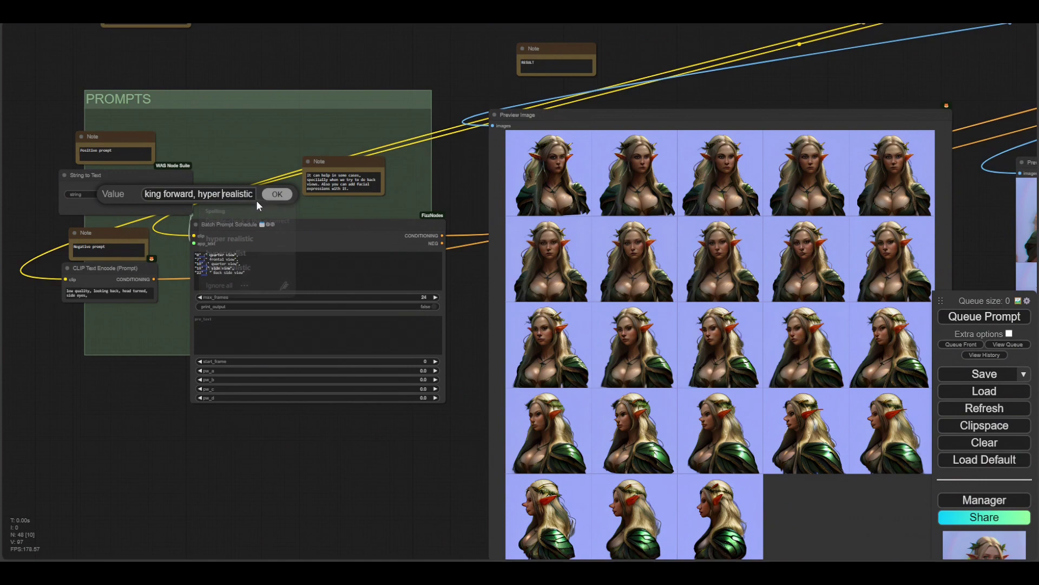
pyautogui.click(265, 193)
# Compare the first preview image grid with the second grid and the Video Combine output.
pyautogui.scroll(-4, 209, 203)
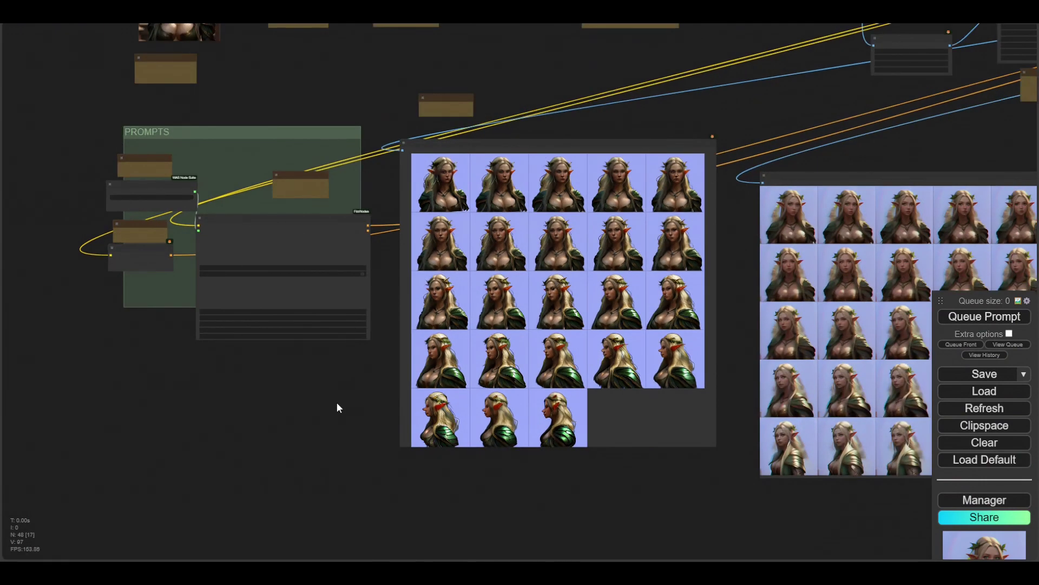
pyautogui.scroll(3, 336, 403)
pyautogui.moveTo(355, 370); pyautogui.dragTo(199, 450)
pyautogui.moveTo(723, 454); pyautogui.dragTo(405, 348)
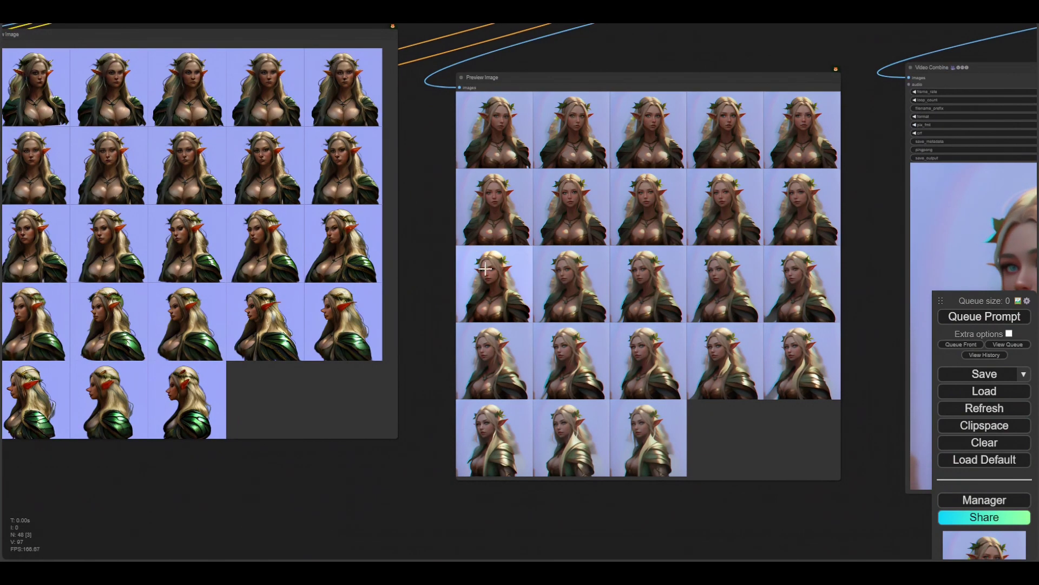
pyautogui.scroll(-1, 435, 164)
pyautogui.moveTo(431, 168); pyautogui.dragTo(327, 370)
pyautogui.scroll(-2, 356, 223)
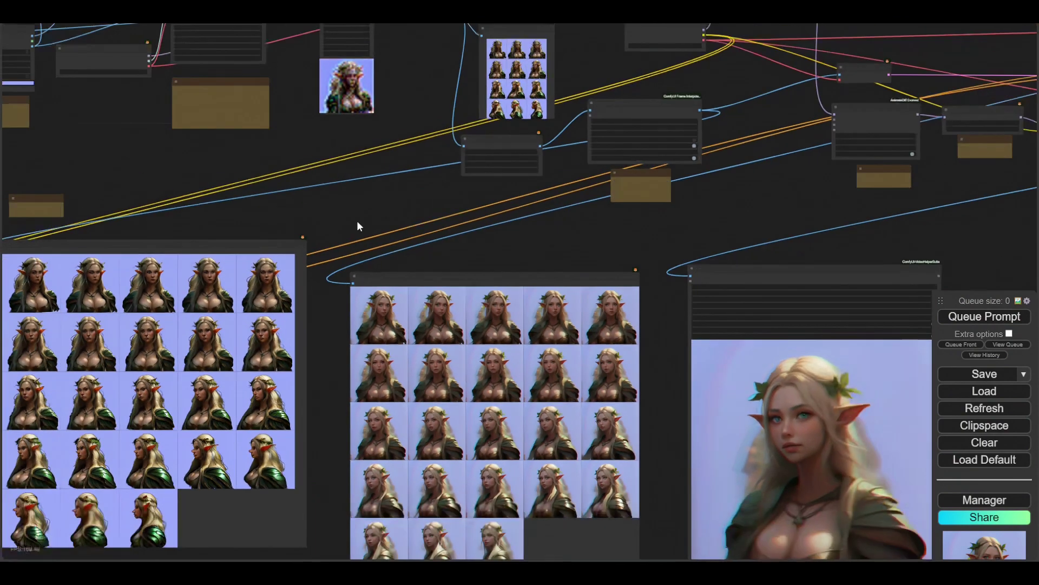
# Examine the second KSampler and the Load LoRA, Self-Attention Guidance and AnimateDiff Loader nodes feeding it.
pyautogui.moveTo(379, 216); pyautogui.dragTo(373, 356)
pyautogui.scroll(1, 372, 357)
pyautogui.scroll(-4, 359, 364)
pyautogui.moveTo(782, 338); pyautogui.dragTo(880, 104)
pyautogui.moveTo(115, 365); pyautogui.dragTo(184, 377)
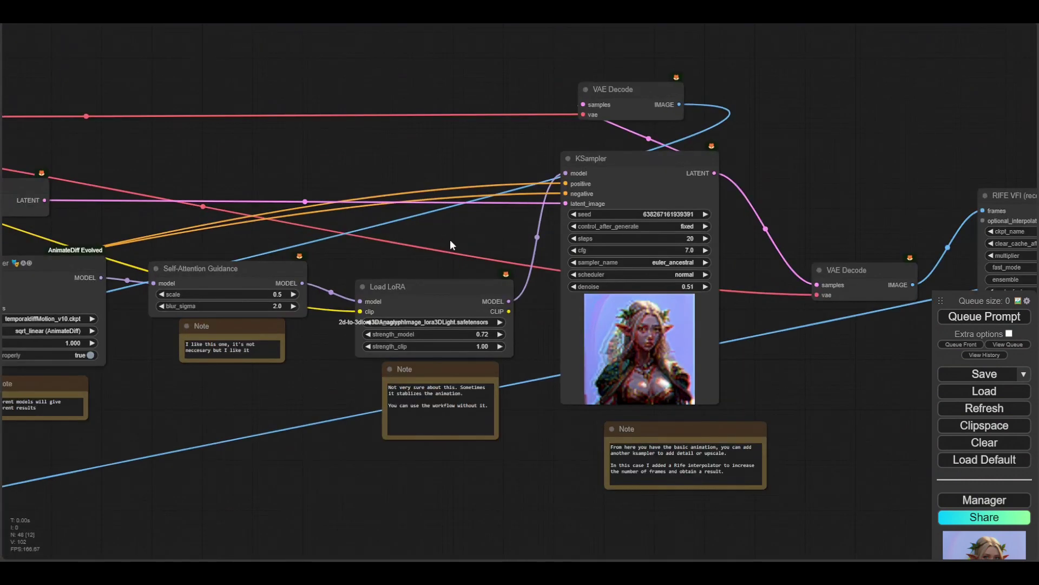
pyautogui.scroll(2, 450, 239)
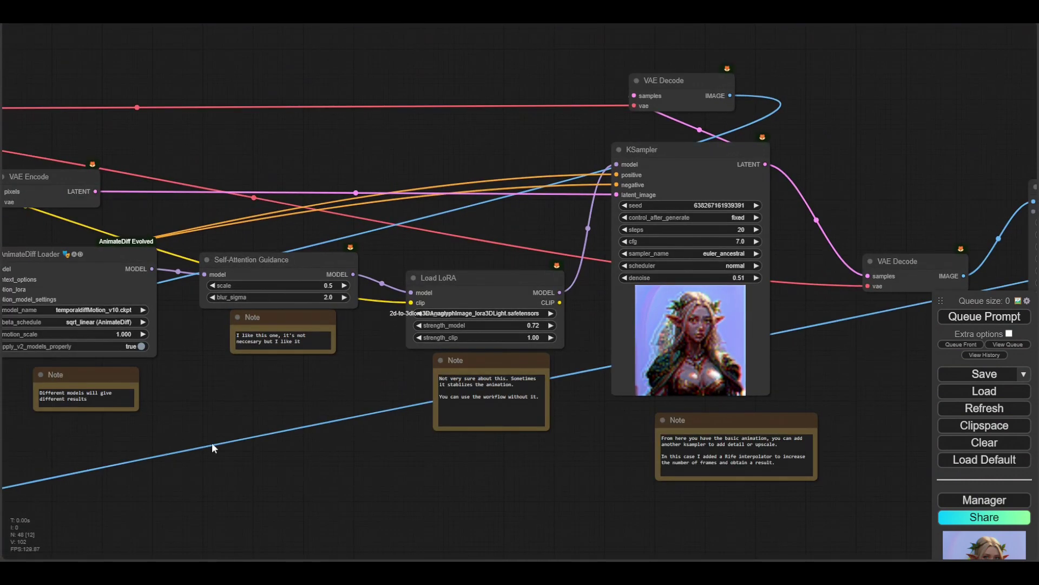
pyautogui.click(496, 286)
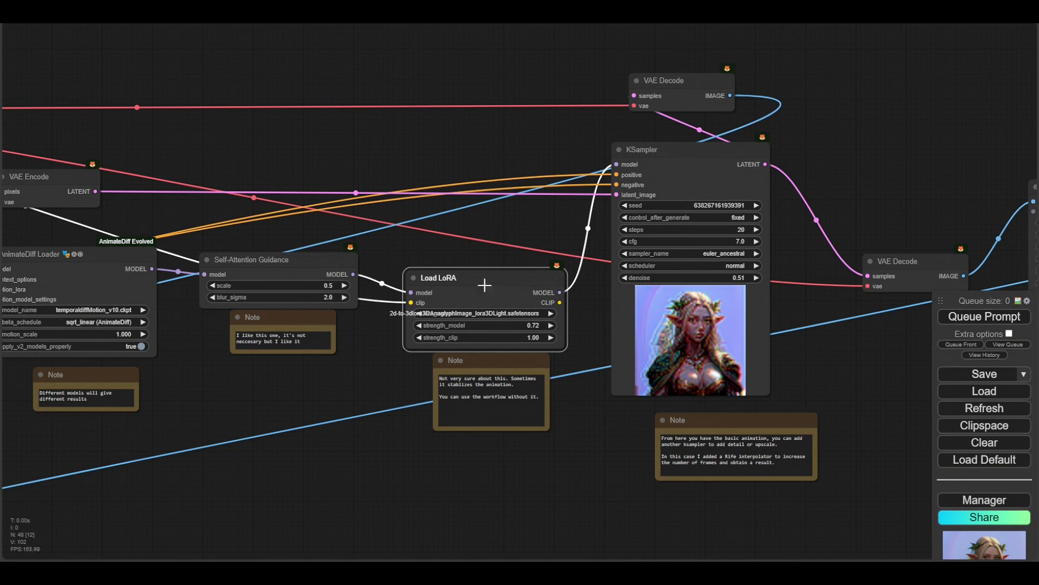
pyautogui.click(322, 259)
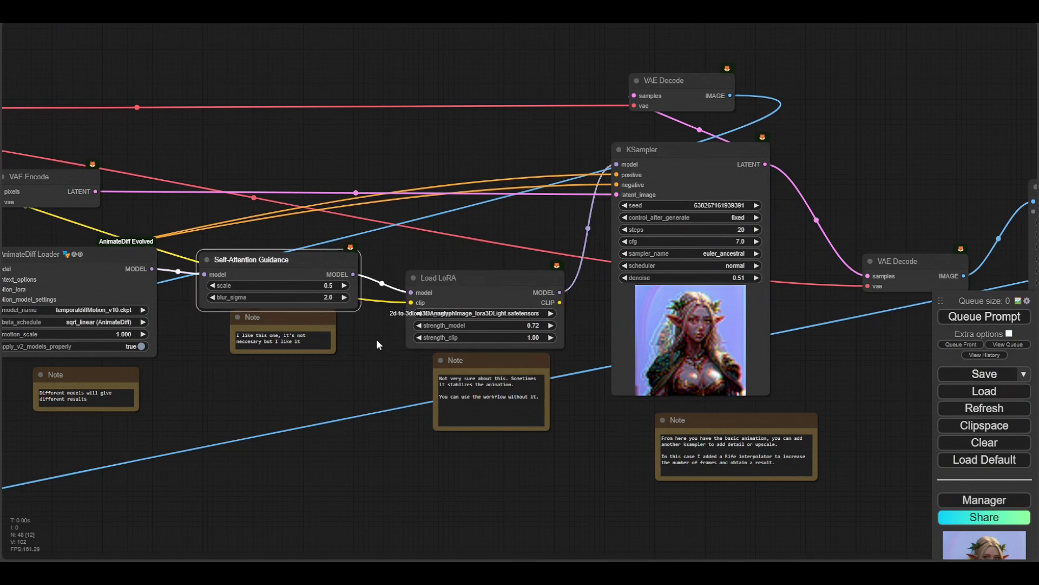
pyautogui.moveTo(377, 340); pyautogui.dragTo(514, 350)
pyautogui.click(434, 269)
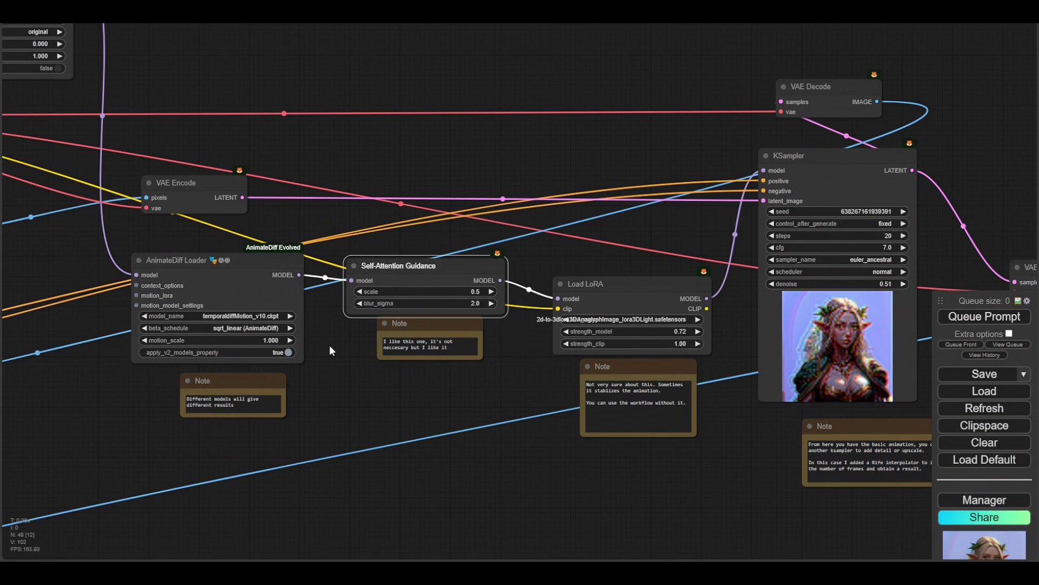
pyautogui.click(238, 263)
pyautogui.moveTo(357, 373); pyautogui.dragTo(419, 398)
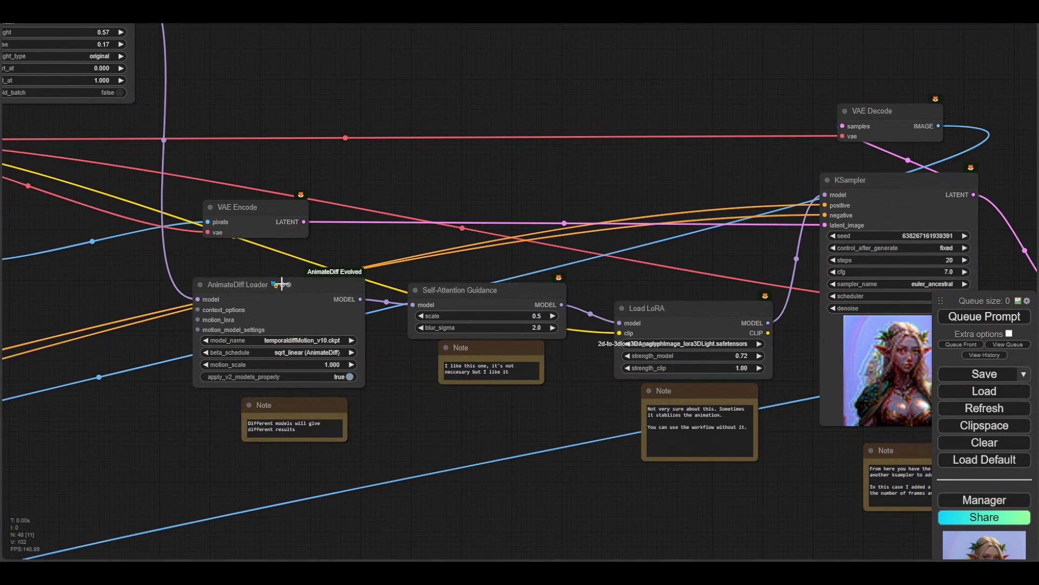
pyautogui.click(281, 284)
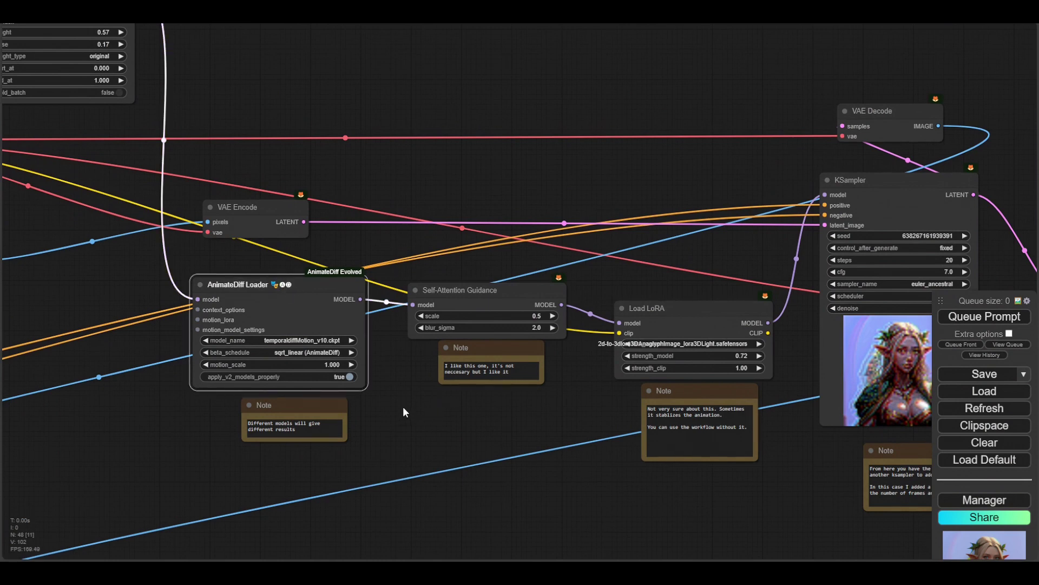
# Examine the Apply IPAdapter node with its model loaders and clip vision inputs, and the Load Checkpoint node below them.
pyautogui.moveTo(403, 406); pyautogui.dragTo(612, 343)
pyautogui.scroll(-4, 329, 416)
pyautogui.scroll(-2, 352, 423)
pyautogui.moveTo(388, 378); pyautogui.dragTo(280, 484)
pyautogui.moveTo(323, 241); pyautogui.dragTo(412, 186)
pyautogui.scroll(2, 412, 186)
pyautogui.click(347, 157)
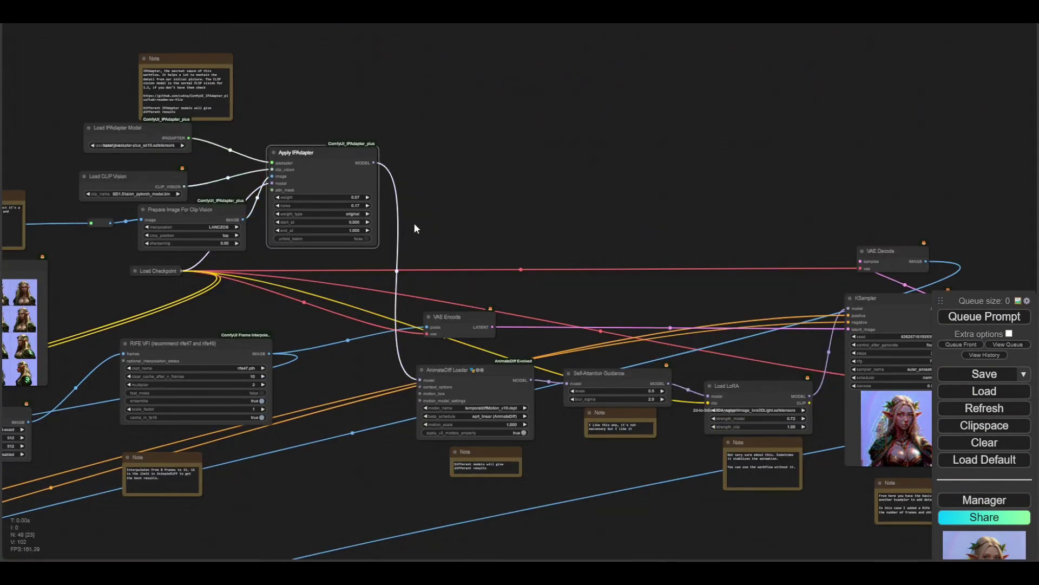
pyautogui.moveTo(474, 263); pyautogui.dragTo(573, 227)
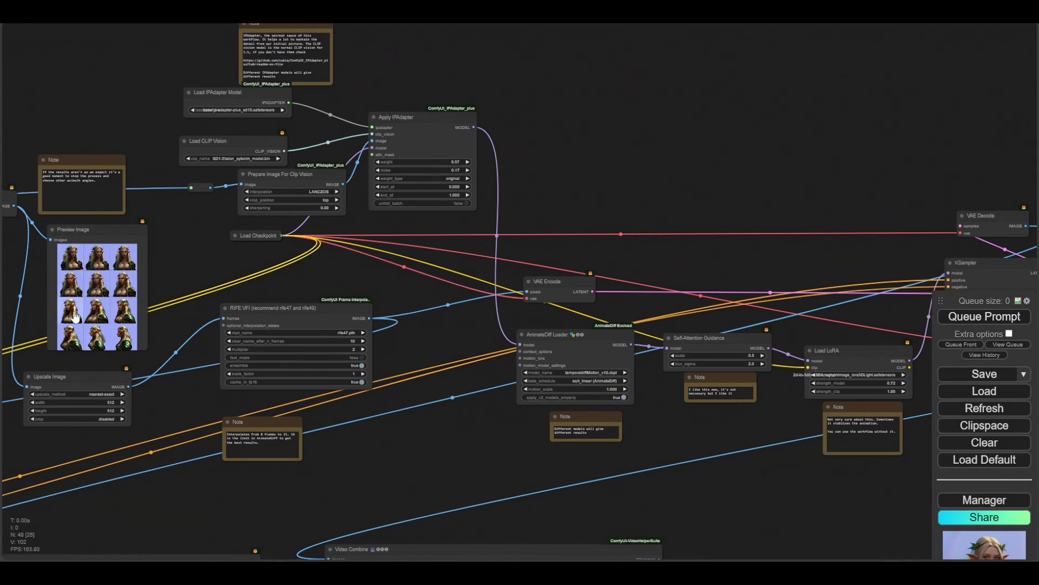
pyautogui.moveTo(228, 171); pyautogui.dragTo(208, 224)
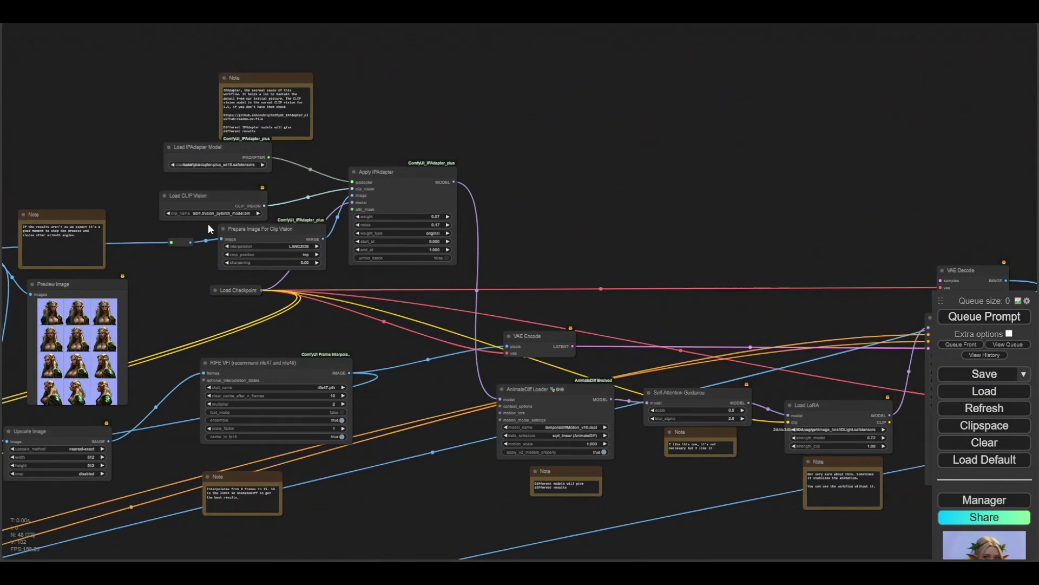
pyautogui.scroll(5, 300, 213)
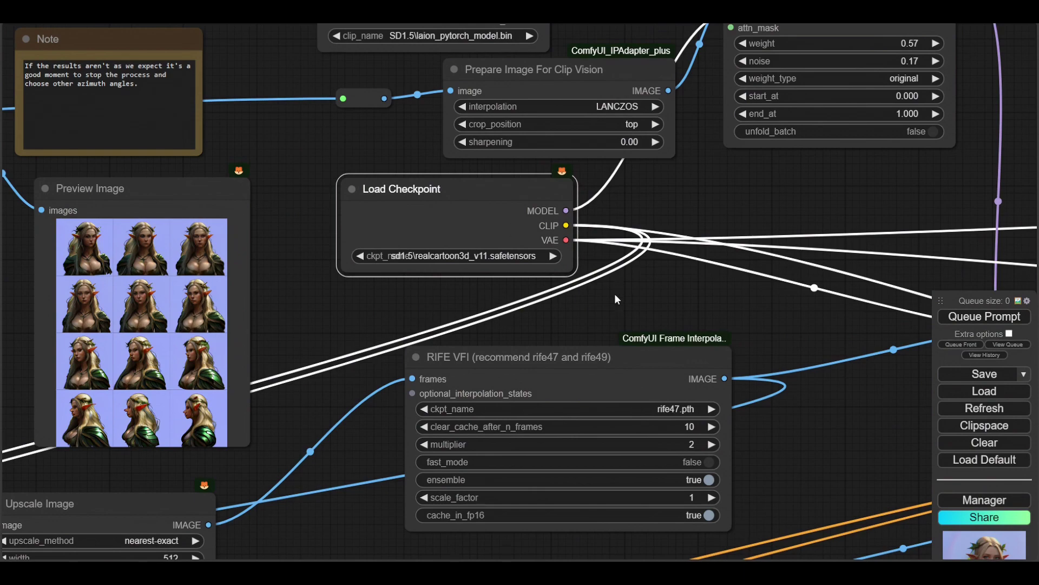
# Follow the model chain through AnimateDiff Loader, Self-Attention Guidance, Load LoRA and the second KSampler to the final RIFE VFI node.
pyautogui.scroll(-3, 615, 295)
pyautogui.moveTo(874, 379); pyautogui.dragTo(528, 325)
pyautogui.moveTo(924, 277); pyautogui.dragTo(601, 205)
pyautogui.moveTo(638, 400); pyautogui.dragTo(297, 372)
pyautogui.scroll(-3, 524, 284)
pyautogui.moveTo(566, 301); pyautogui.dragTo(527, 317)
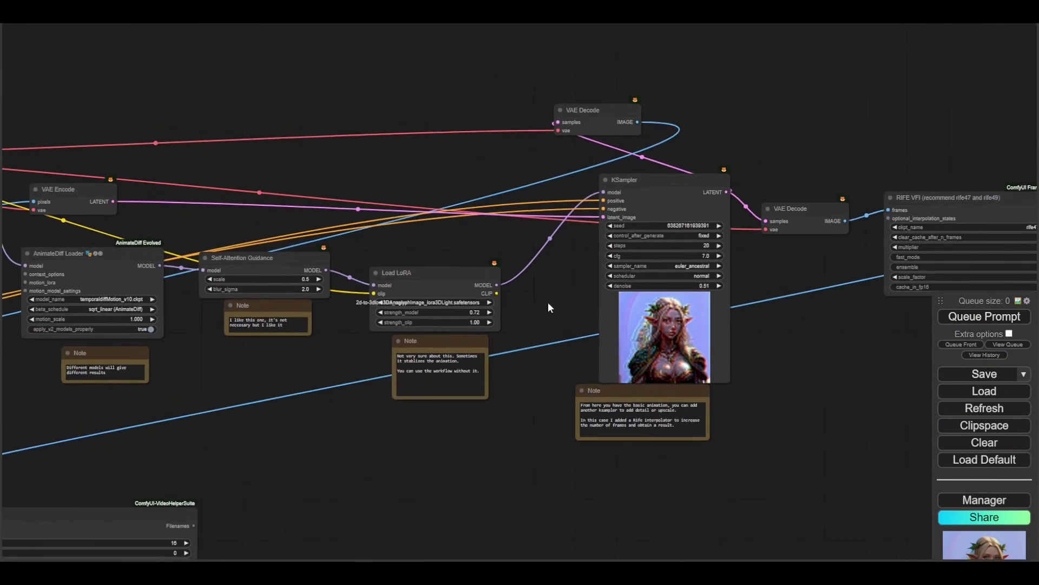
pyautogui.hscroll(4, 550, 307)
pyautogui.scroll(-2, 515, 281)
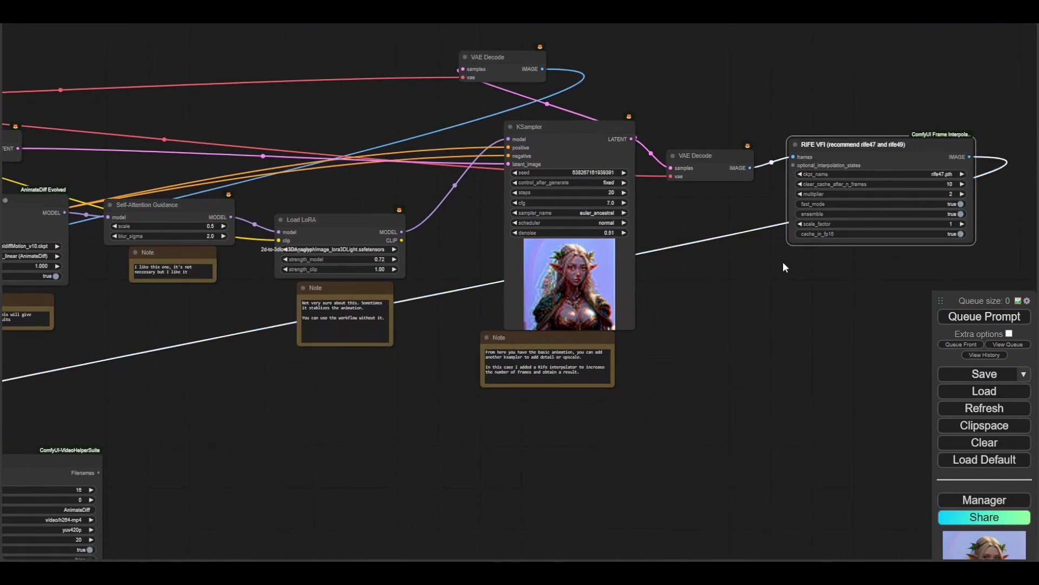
# Examine the Video Combine node's settings and animation, and compare them with the second preview image grid.
pyautogui.scroll(-5, 854, 302)
pyautogui.moveTo(602, 415); pyautogui.dragTo(796, 394)
pyautogui.click(457, 378)
pyautogui.moveTo(728, 436); pyautogui.dragTo(716, 325)
pyautogui.scroll(5, 676, 382)
pyautogui.moveTo(674, 382); pyautogui.dragTo(792, 303)
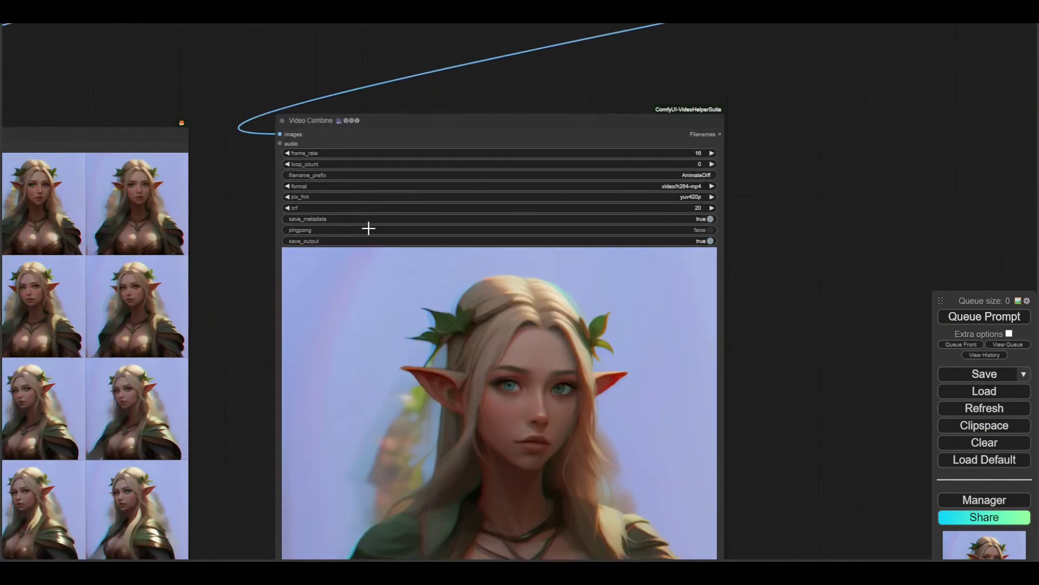
pyautogui.scroll(-4, 205, 238)
pyautogui.moveTo(234, 257); pyautogui.dragTo(528, 157)
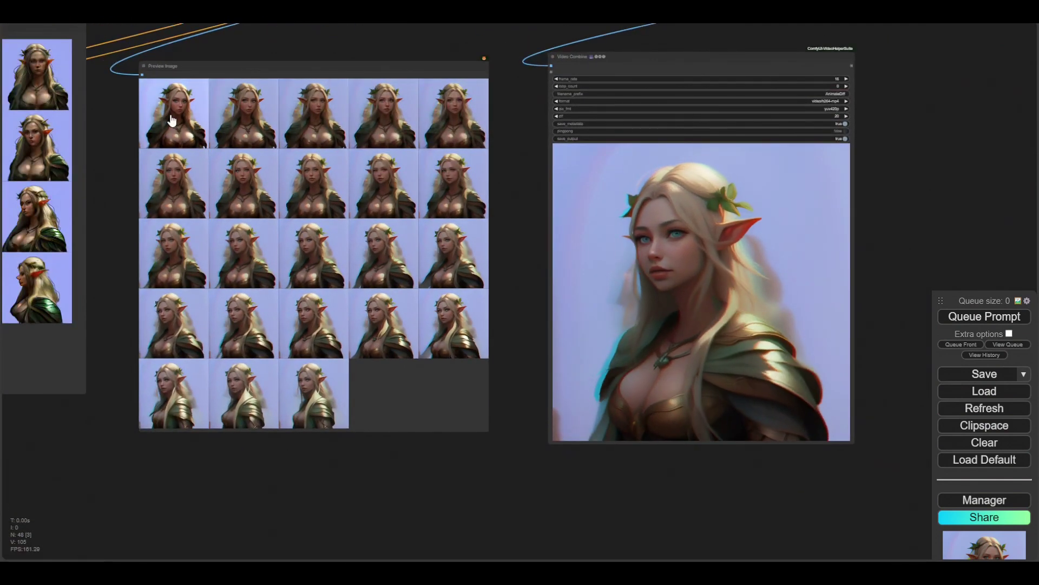
# Queue the workflow to generate the animation with the current prompts.
pyautogui.moveTo(48, 408); pyautogui.dragTo(591, 508)
pyautogui.scroll(-3, 391, 512)
pyautogui.moveTo(224, 465); pyautogui.dragTo(267, 455)
pyautogui.scroll(2, 193, 445)
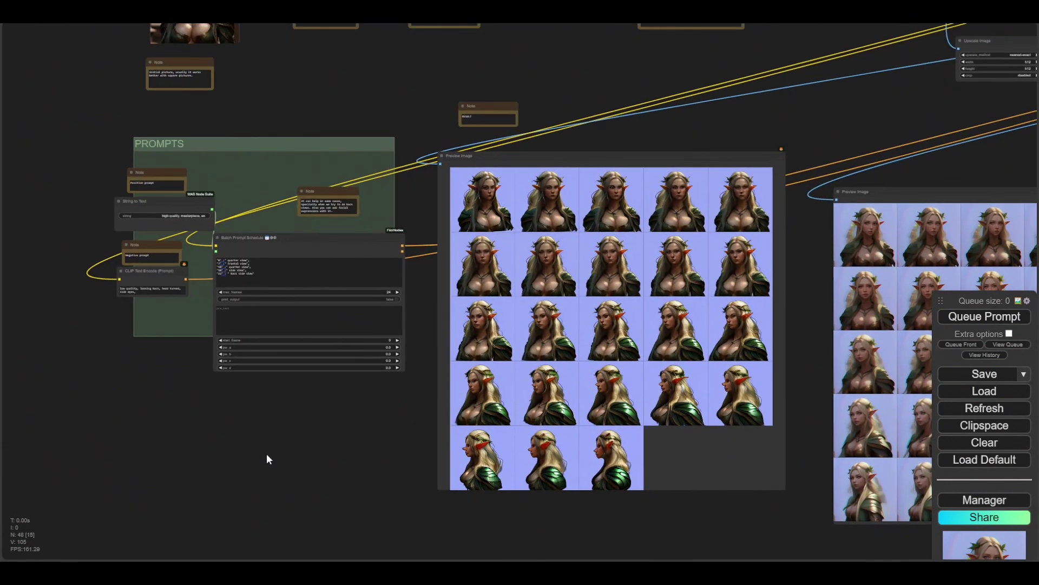
pyautogui.click(974, 318)
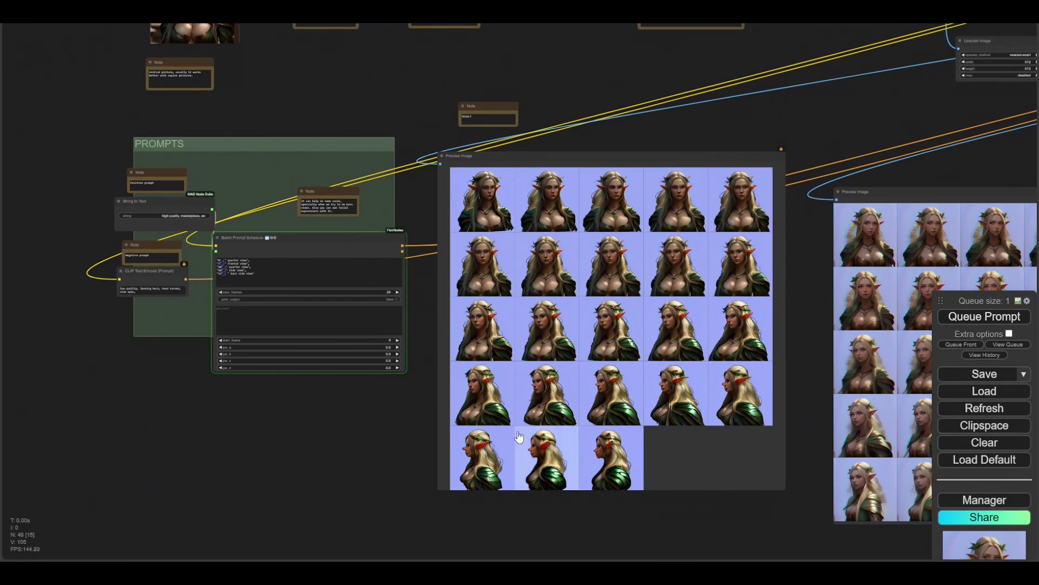
# Check the PROMPTS group, both preview image grids and the Video Combine output during the generation.
pyautogui.scroll(5, 175, 237)
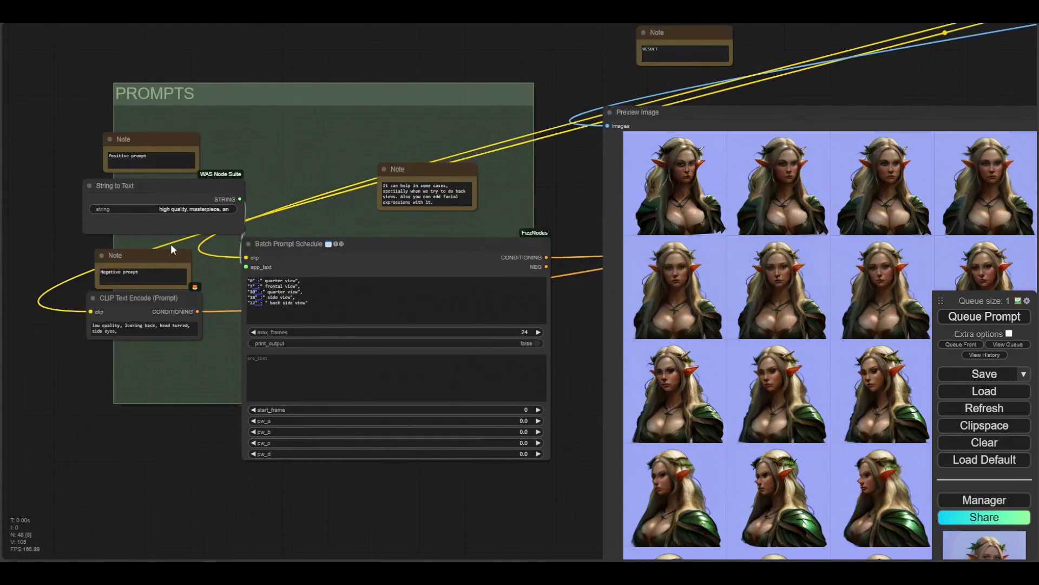
pyautogui.scroll(-2, 170, 244)
pyautogui.moveTo(379, 482); pyautogui.dragTo(240, 441)
pyautogui.moveTo(327, 454); pyautogui.dragTo(7, 312)
pyautogui.scroll(-4, 7, 313)
pyautogui.moveTo(382, 455); pyautogui.dragTo(363, 489)
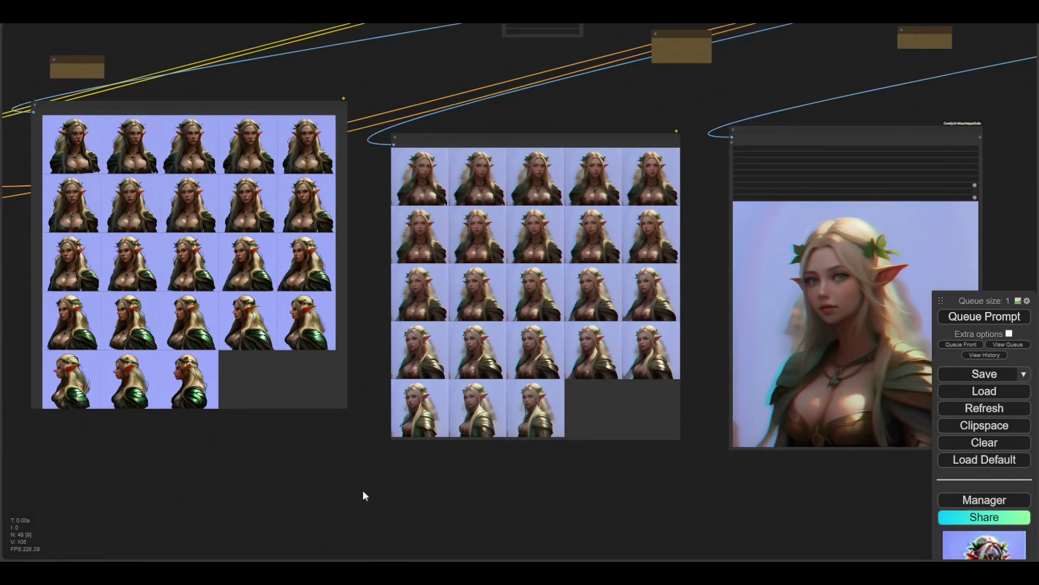
pyautogui.scroll(-4, 321, 444)
pyautogui.moveTo(312, 457); pyautogui.dragTo(93, 483)
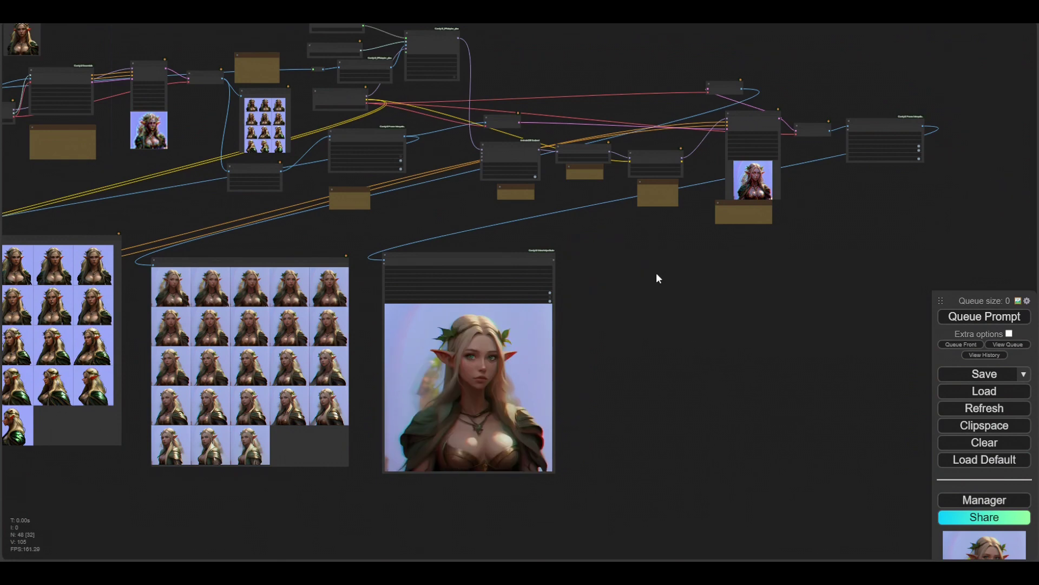
# Inspect the generated rotating animation in the Video Combine node up close and beside the second preview grid.
pyautogui.scroll(6, 620, 355)
pyautogui.moveTo(599, 421); pyautogui.dragTo(740, 343)
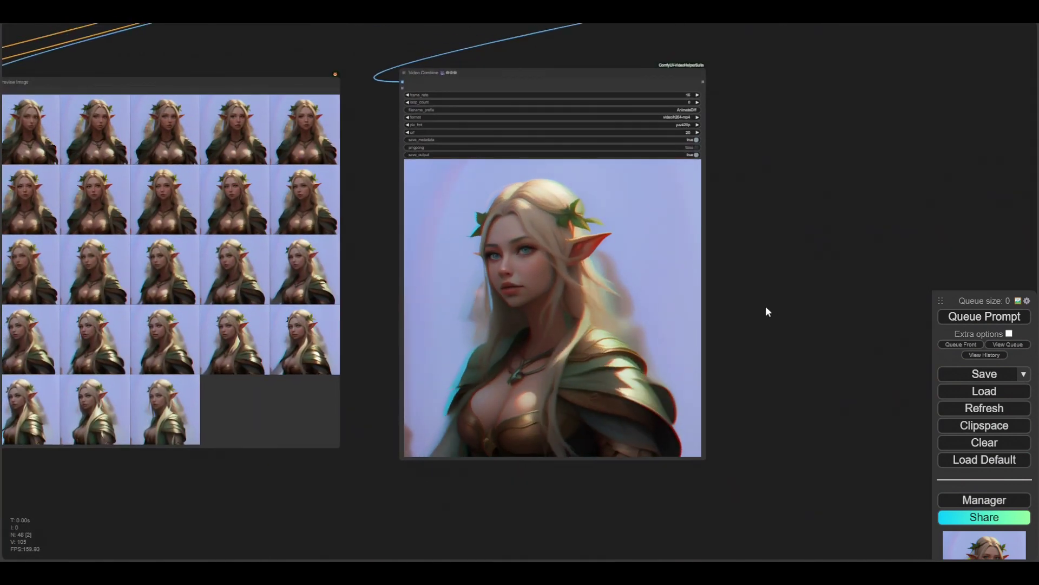
pyautogui.scroll(-3, 766, 307)
pyautogui.moveTo(441, 421); pyautogui.dragTo(414, 467)
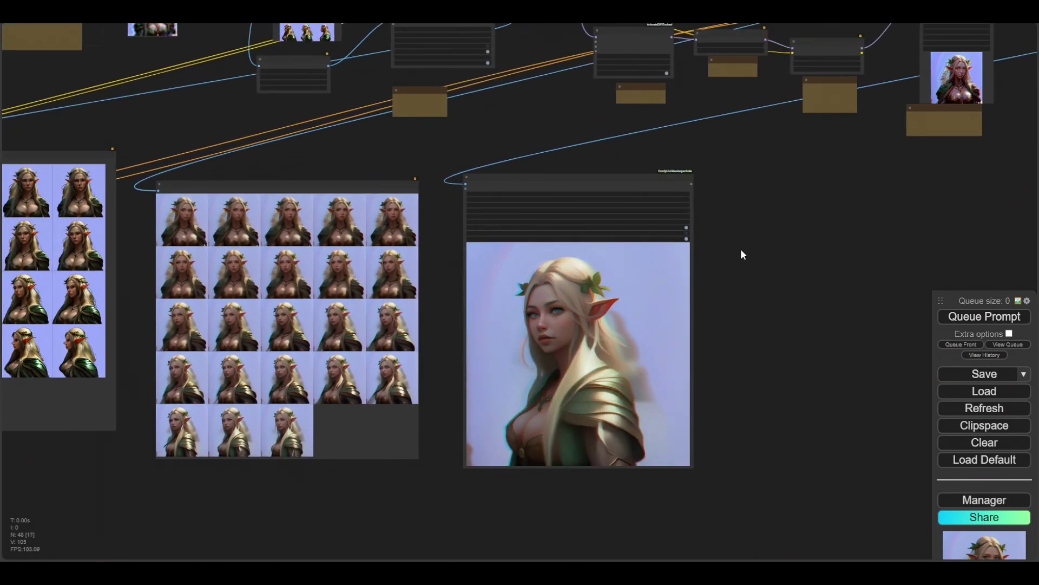
pyautogui.moveTo(724, 261); pyautogui.dragTo(766, 280)
pyautogui.scroll(-1, 566, 353)
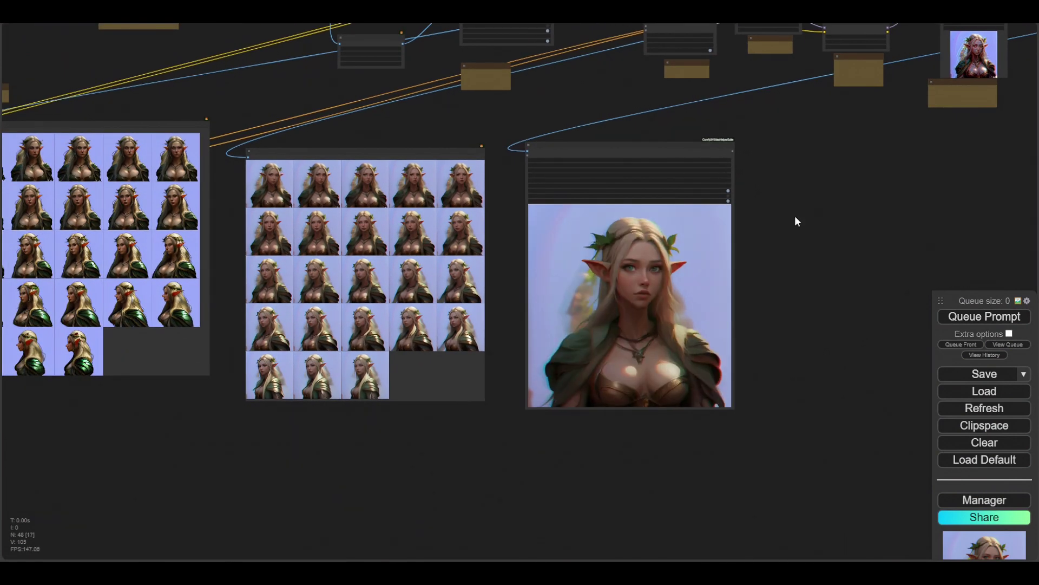
pyautogui.scroll(-2, 833, 200)
# Survey the whole workflow from the input picture and PROMPTS group through the preview grids to the final video.
pyautogui.moveTo(203, 342); pyautogui.dragTo(411, 414)
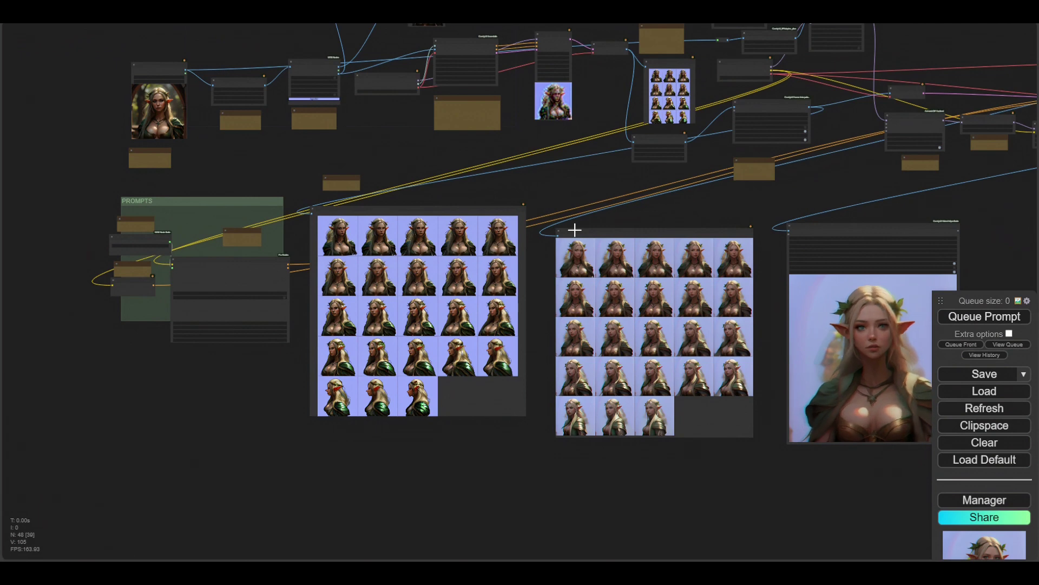
pyautogui.moveTo(683, 311); pyautogui.dragTo(659, 289)
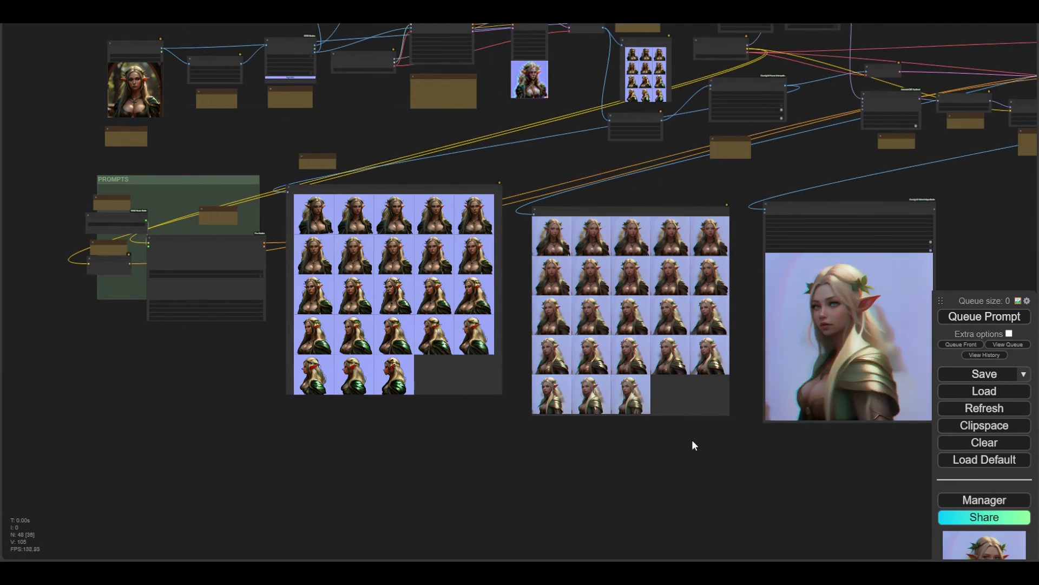
pyautogui.moveTo(833, 436); pyautogui.dragTo(634, 462)
pyautogui.moveTo(748, 431); pyautogui.dragTo(576, 447)
pyautogui.moveTo(695, 392); pyautogui.dragTo(819, 440)
pyautogui.moveTo(594, 294); pyautogui.dragTo(700, 291)
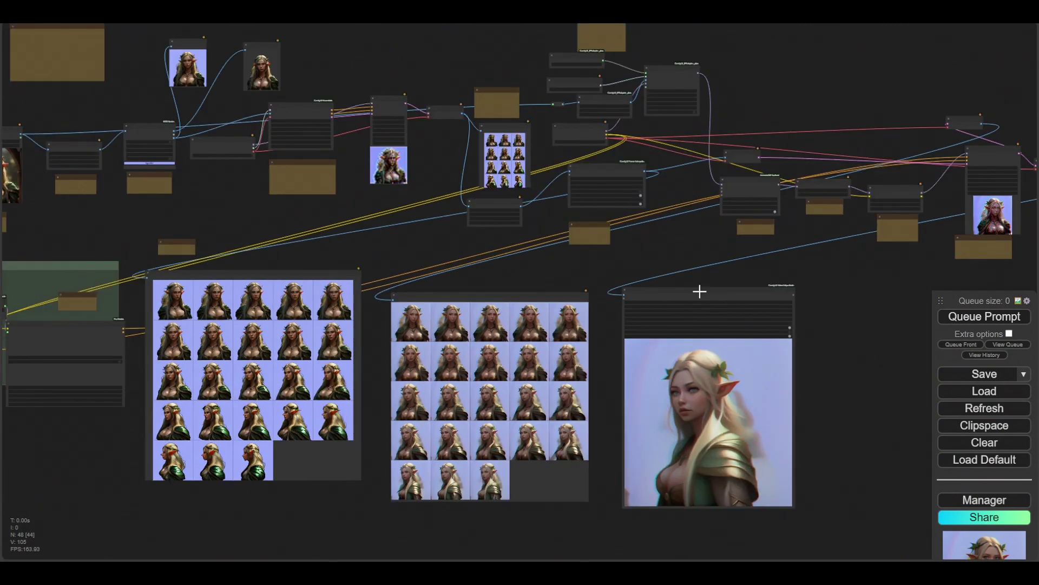
pyautogui.scroll(2, 313, 274)
pyautogui.moveTo(577, 274); pyautogui.dragTo(473, 256)
pyautogui.scroll(-1, 303, 268)
pyautogui.moveTo(403, 272); pyautogui.dragTo(514, 274)
pyautogui.moveTo(360, 245); pyautogui.dragTo(546, 304)
pyautogui.moveTo(384, 258); pyautogui.dragTo(431, 255)
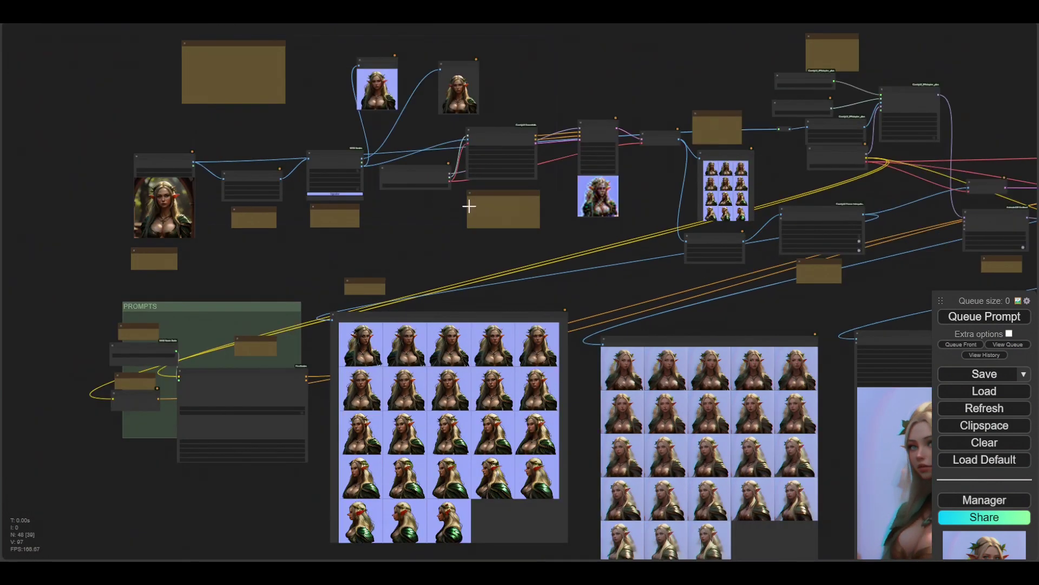
pyautogui.scroll(-2, 416, 279)
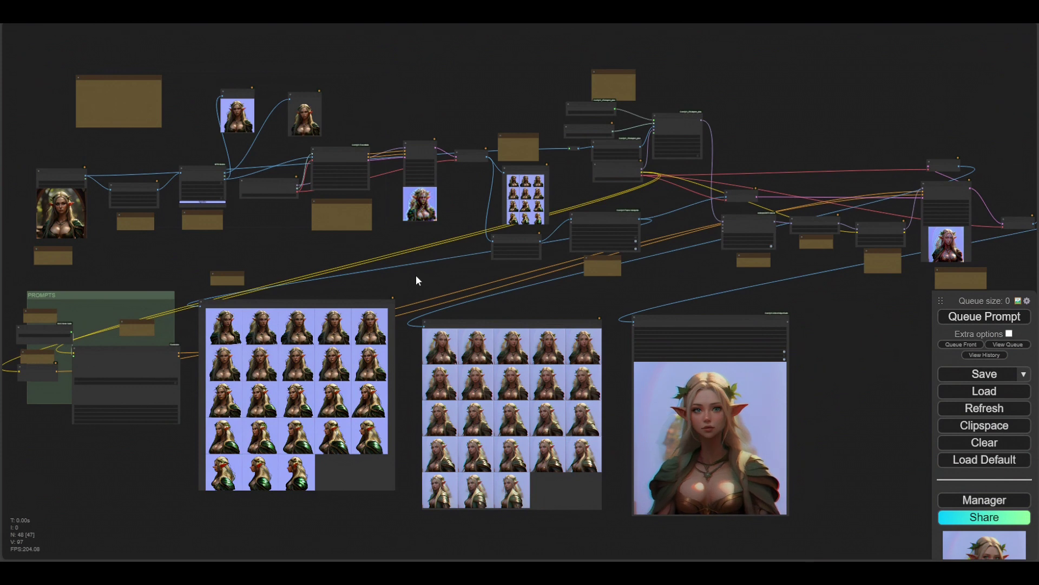